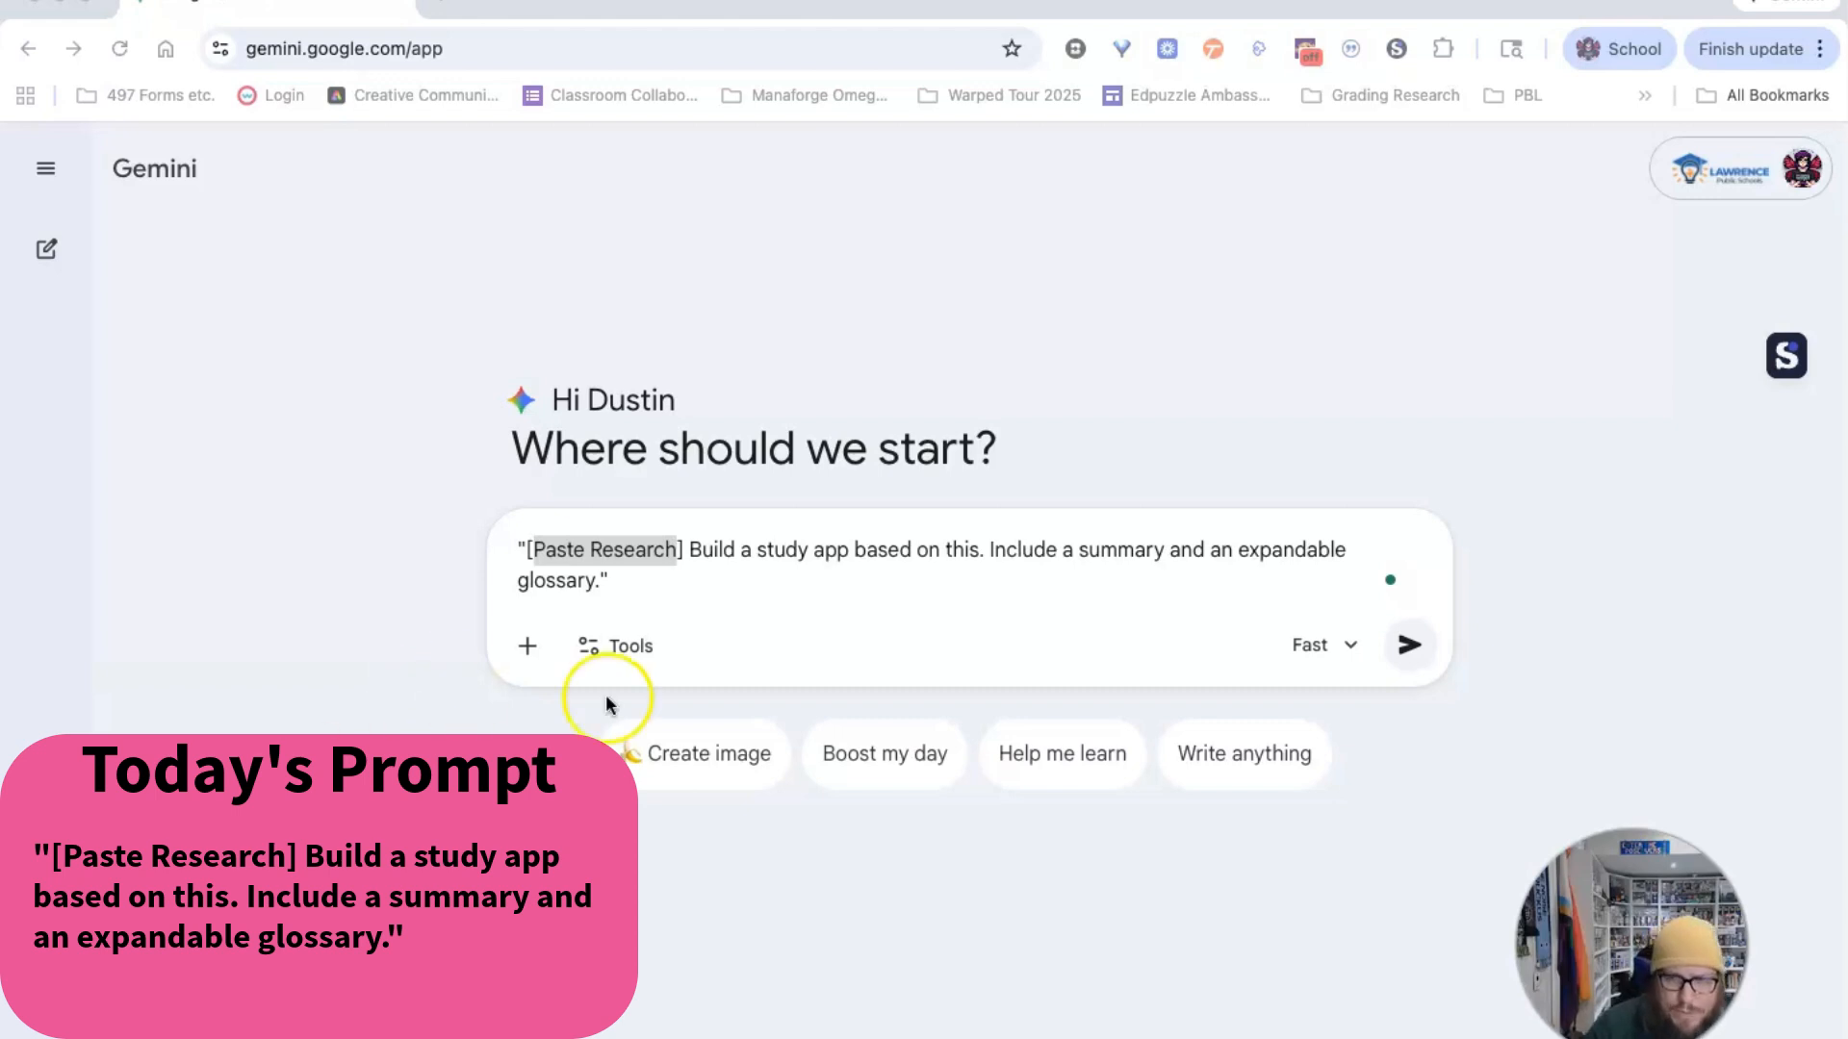
# - Enable the Canvas tool and replace the bracketed Paste Research placeholder in the prompt with "pythagorean theorem"
pyautogui.click(619, 644)
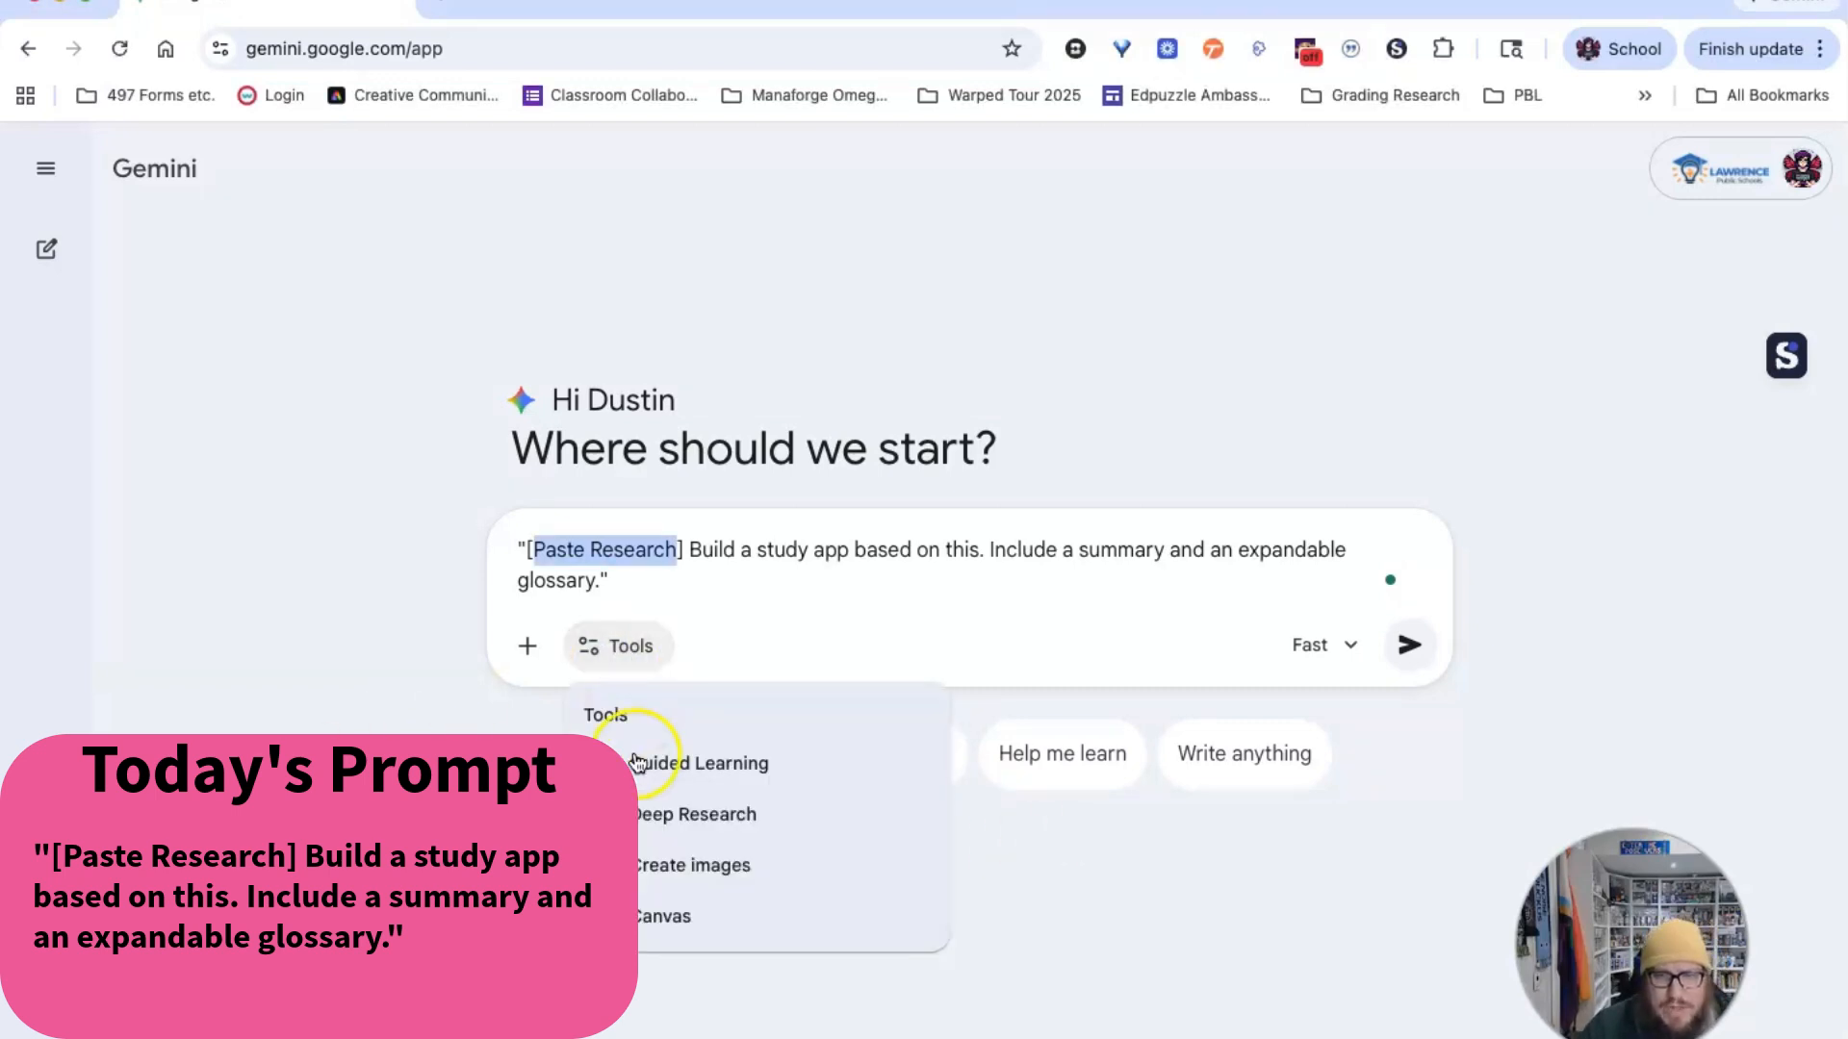
pyautogui.click(662, 916)
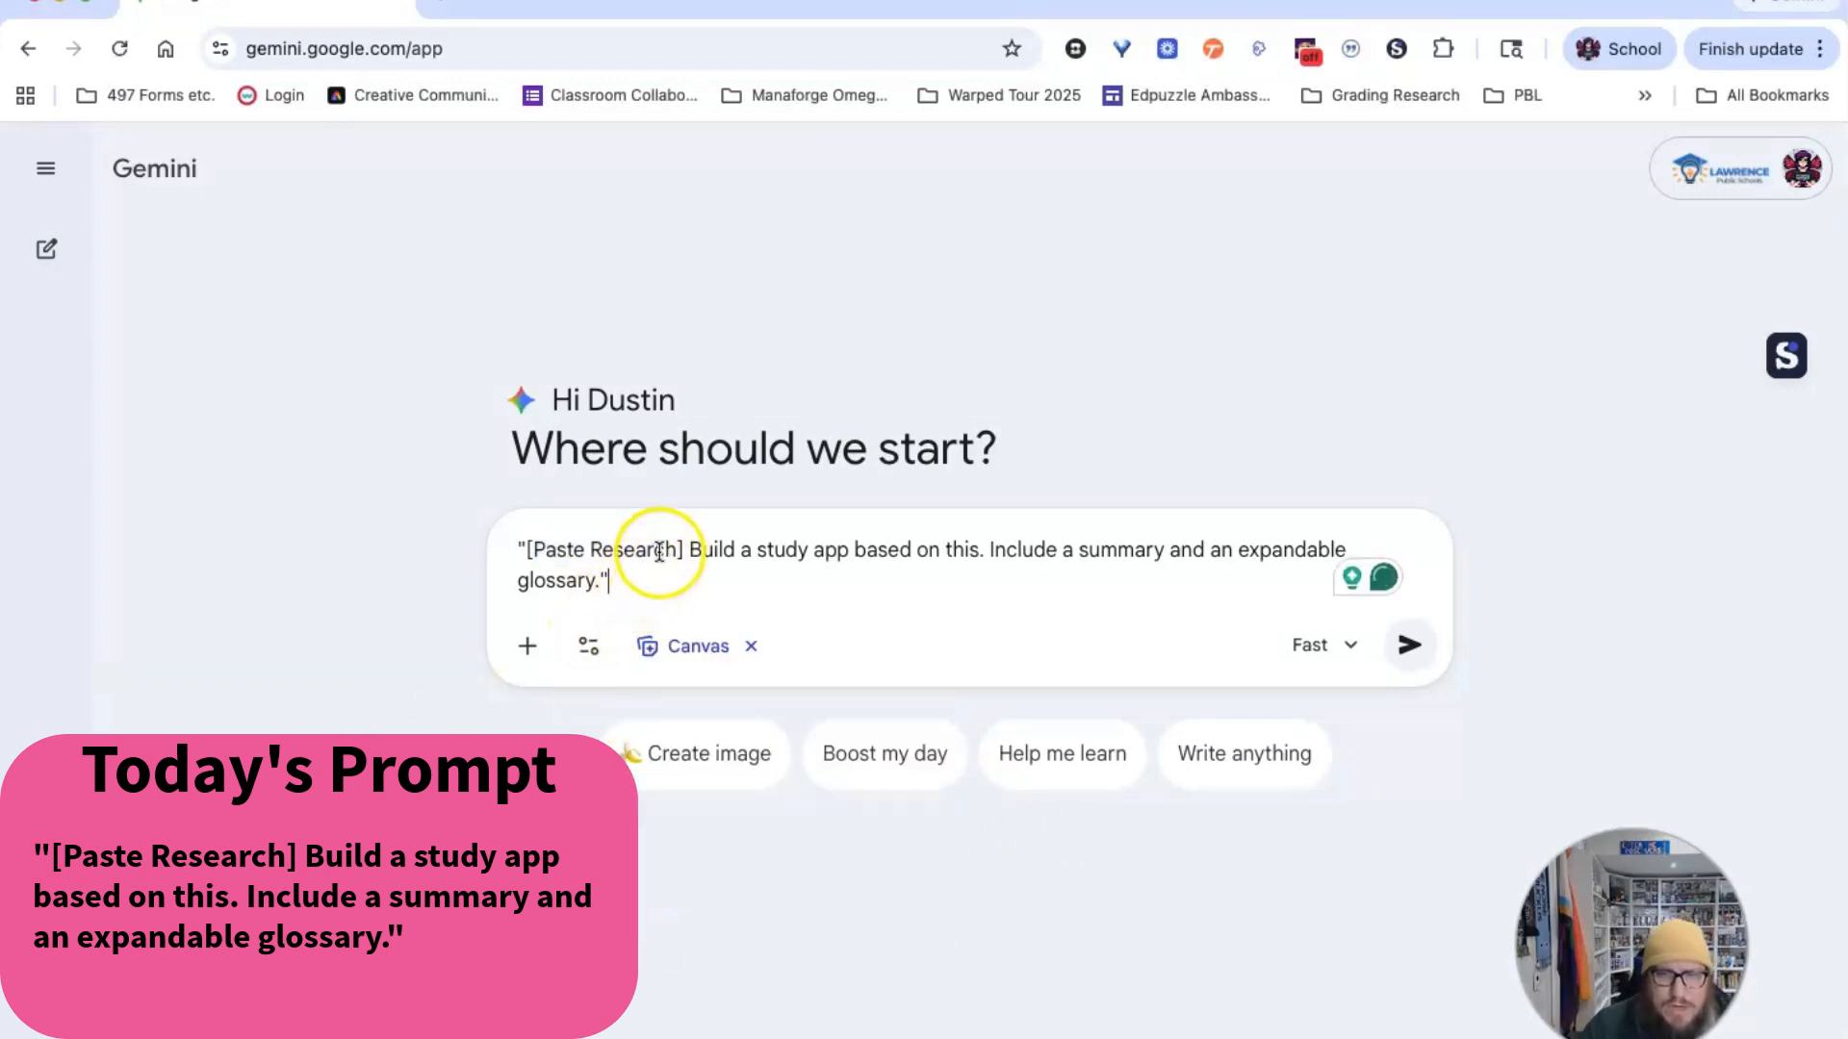
pyautogui.moveTo(676, 550); pyautogui.dragTo(564, 539)
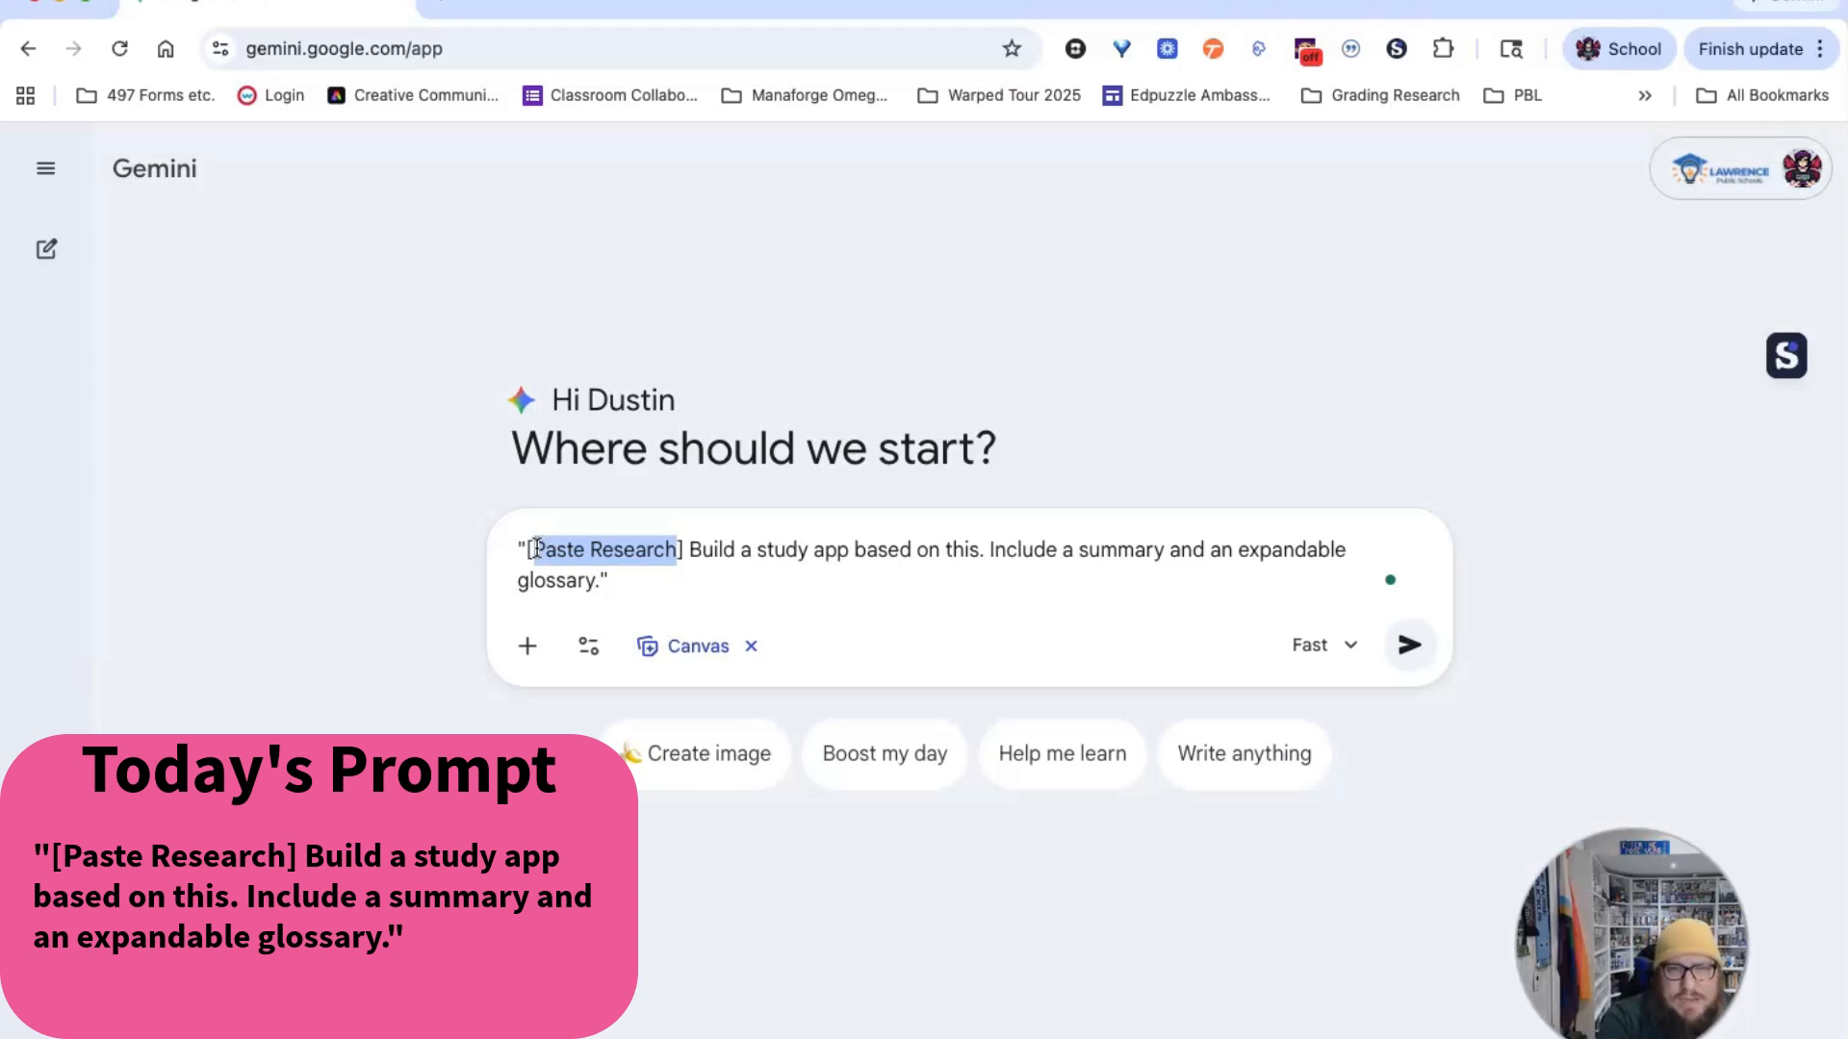
pyautogui.press('BackSpace')
pyautogui.write('pythaoo')
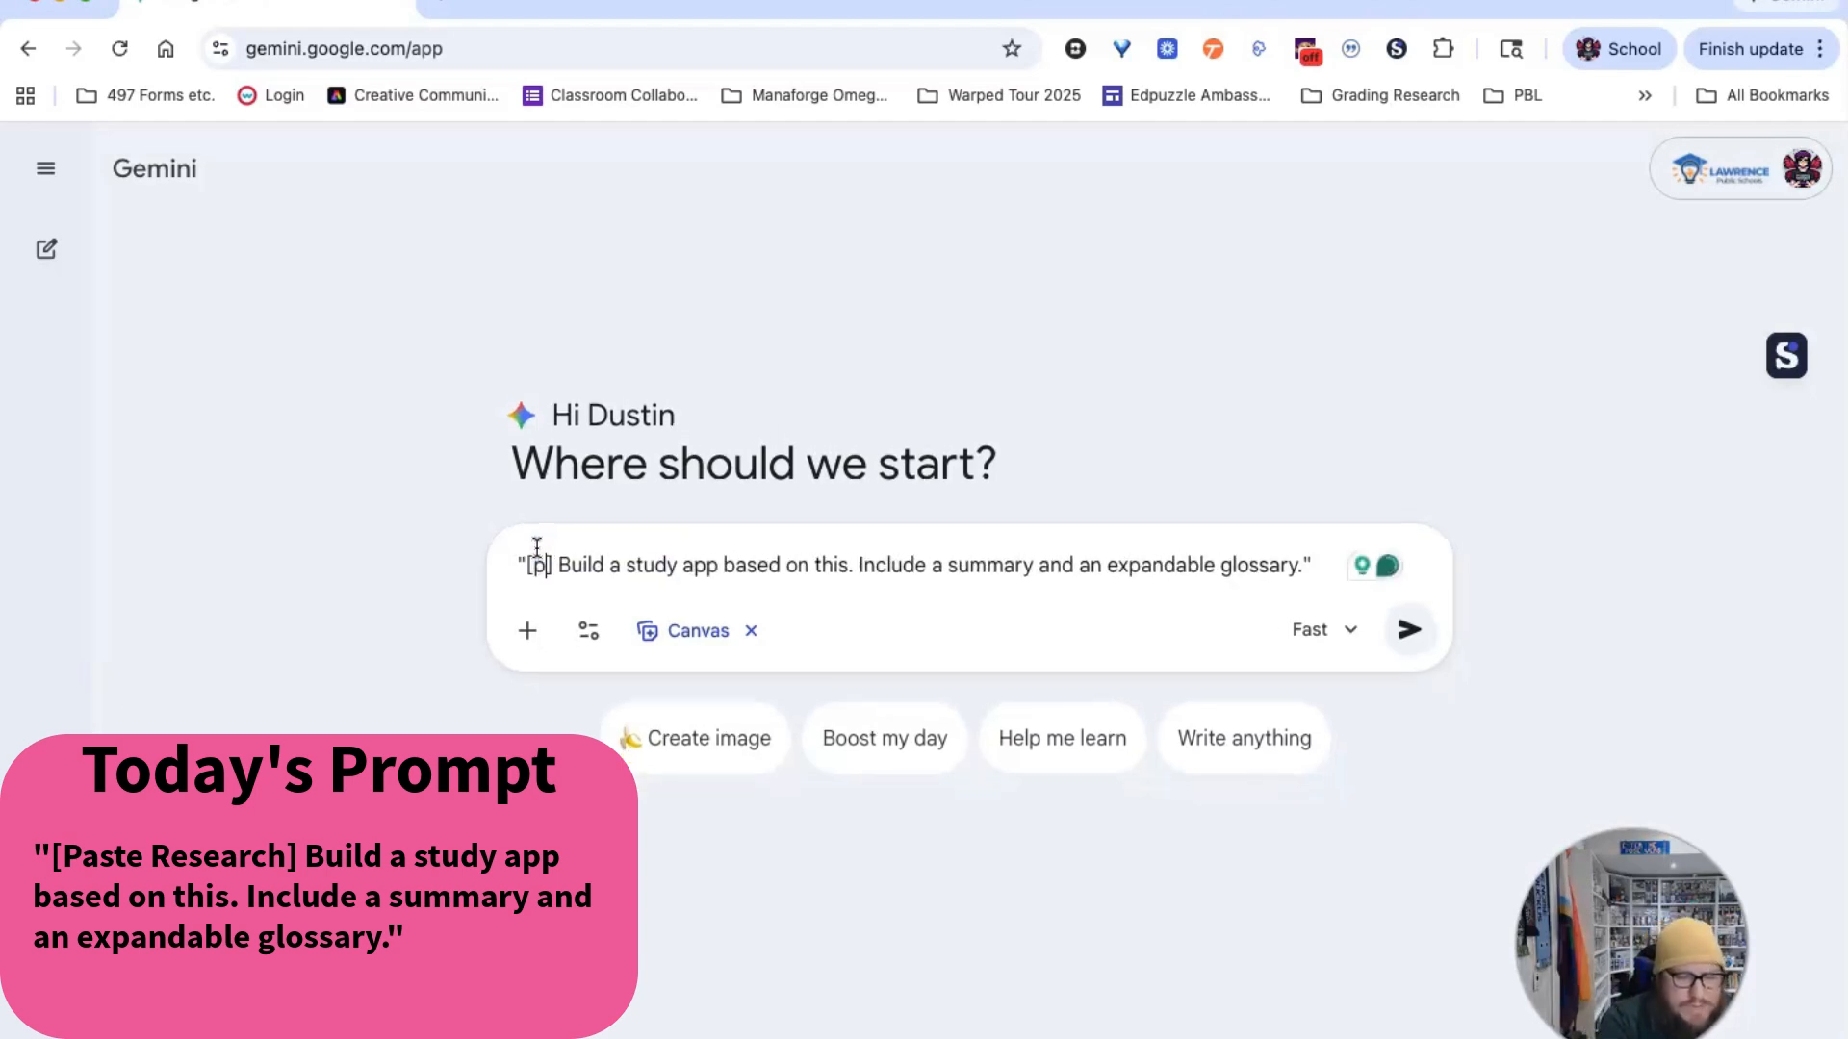
pyautogui.press('BackSpace')
pyautogui.press('BackSpace')
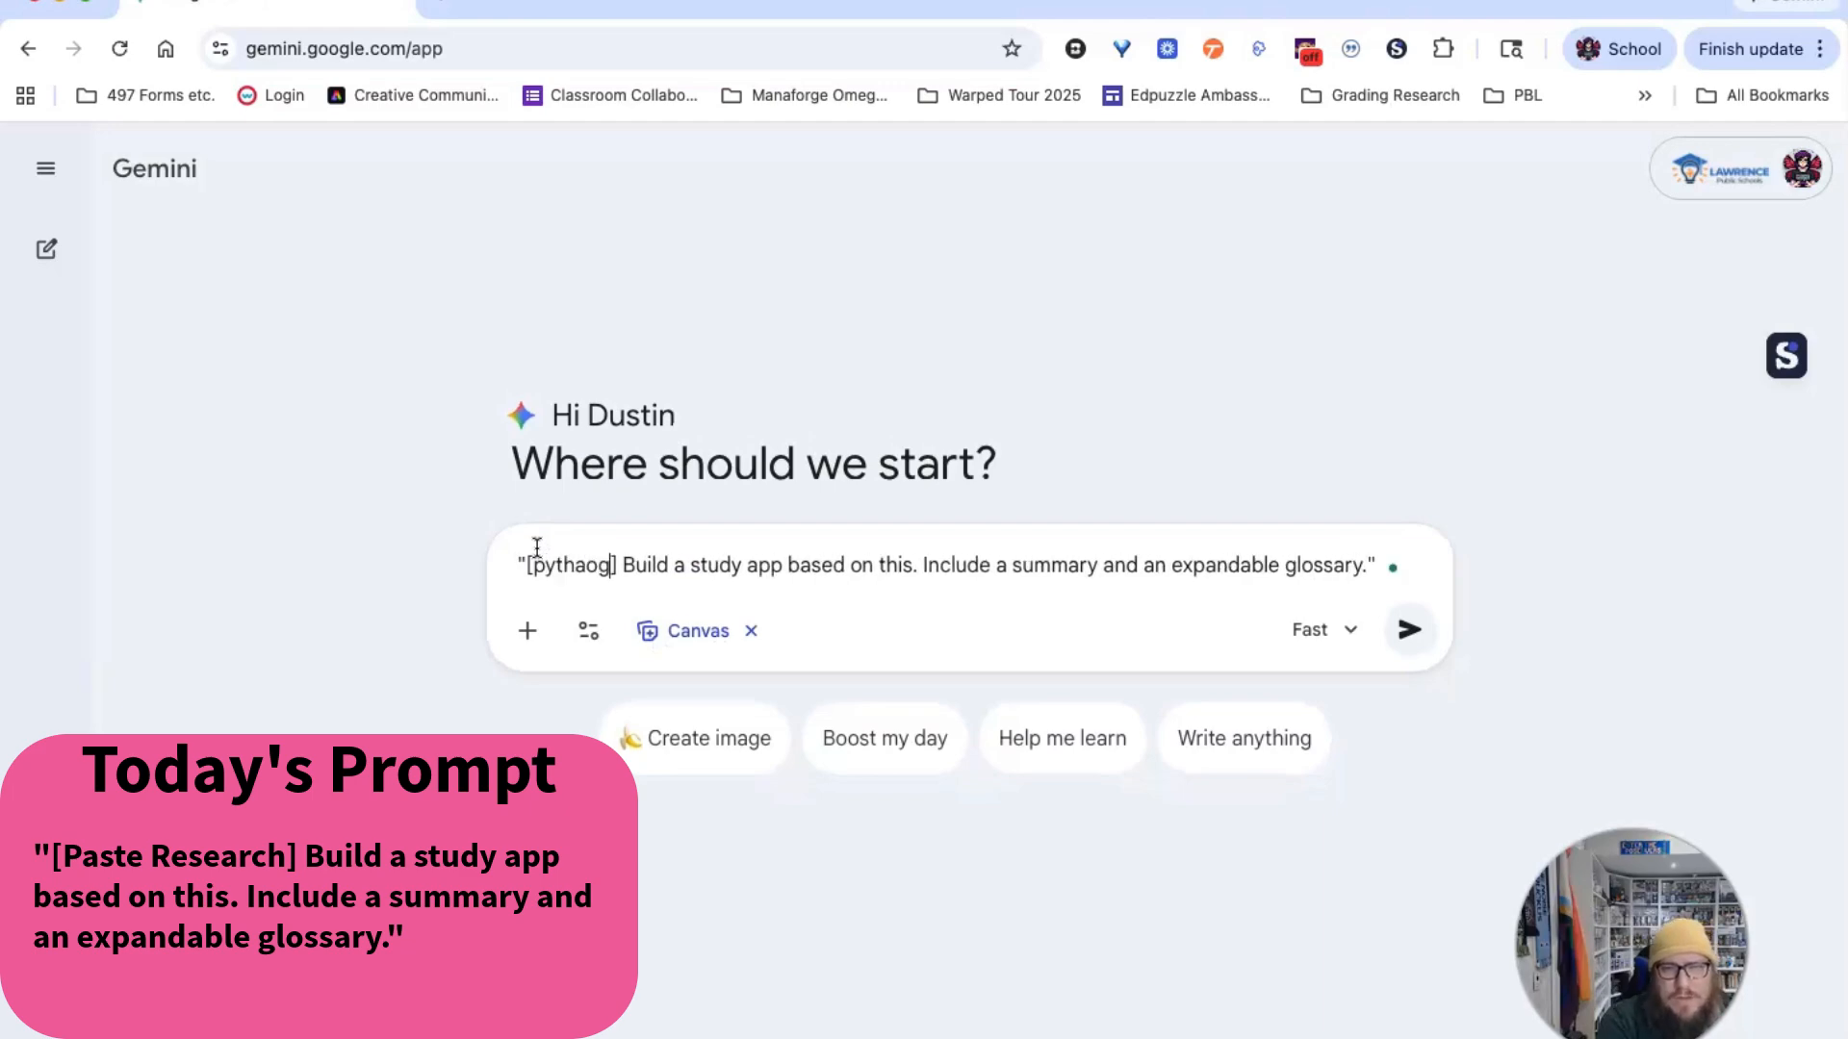
pyautogui.write('gorean theorem')
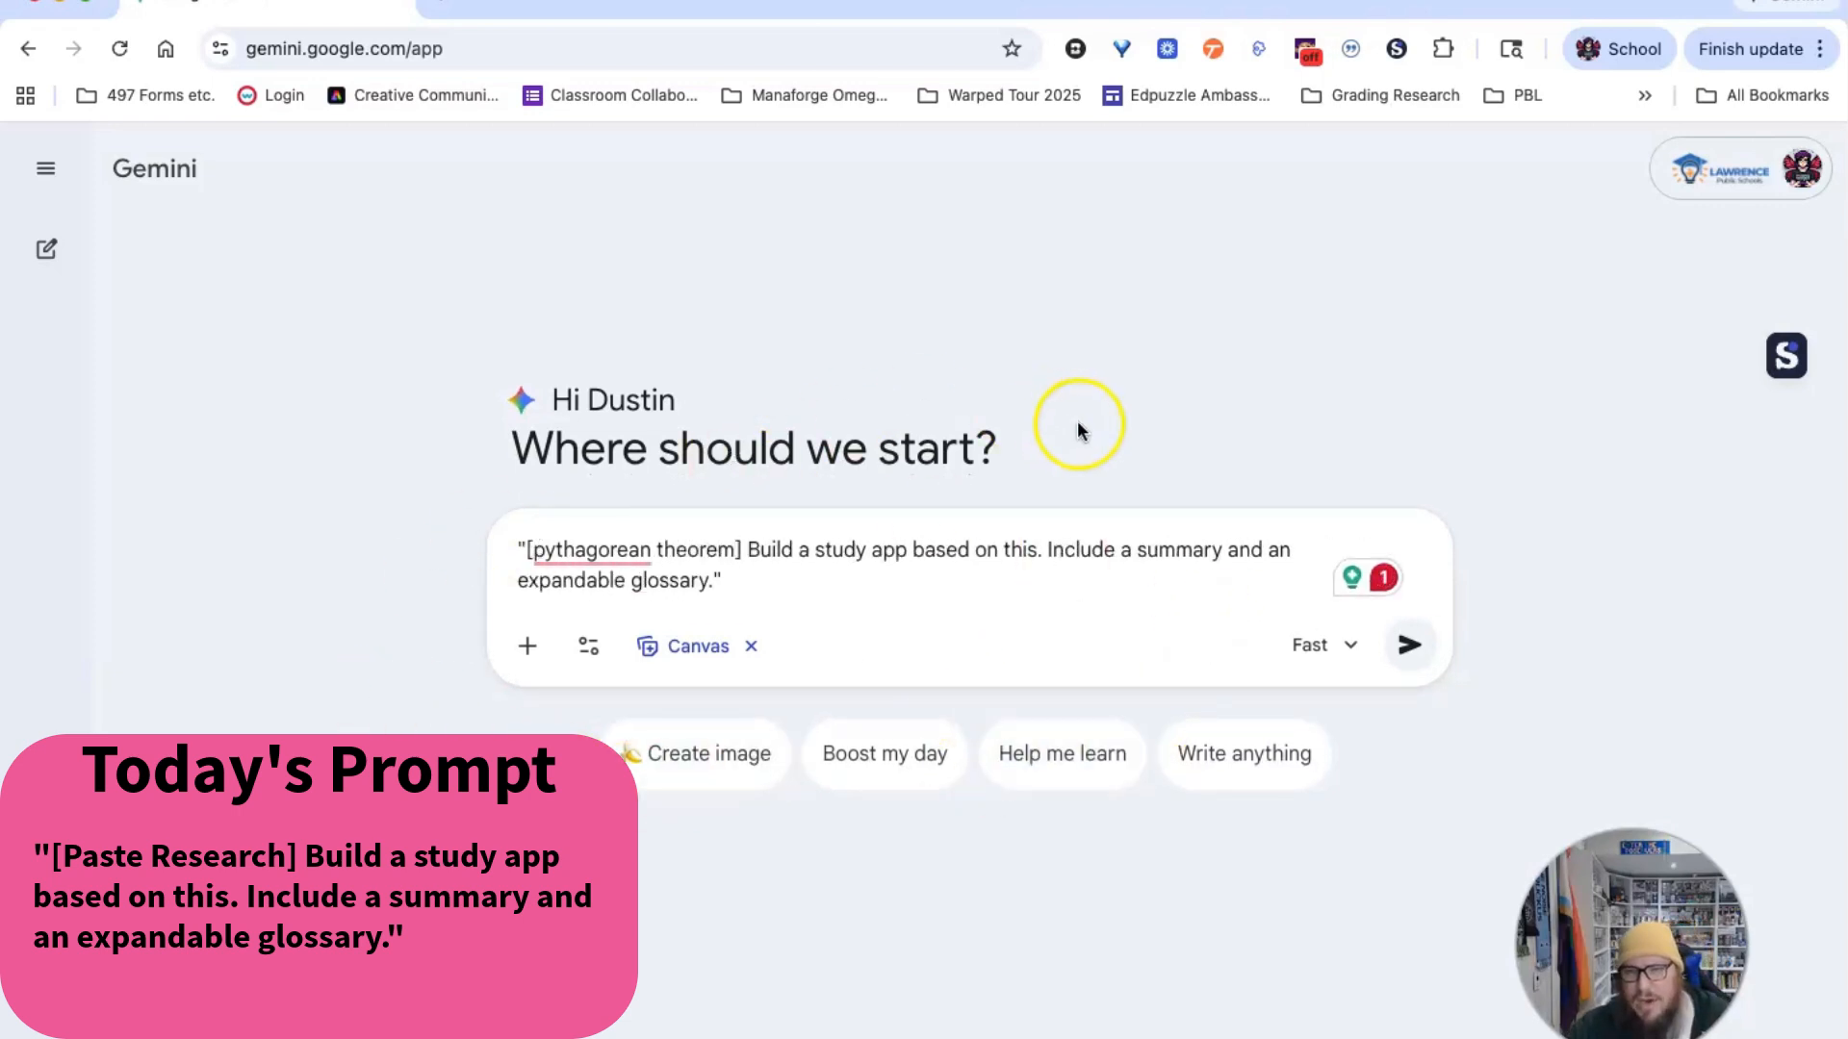
# - Check the available model options, keep Fast, and submit the study app prompt
pyautogui.click(1333, 643)
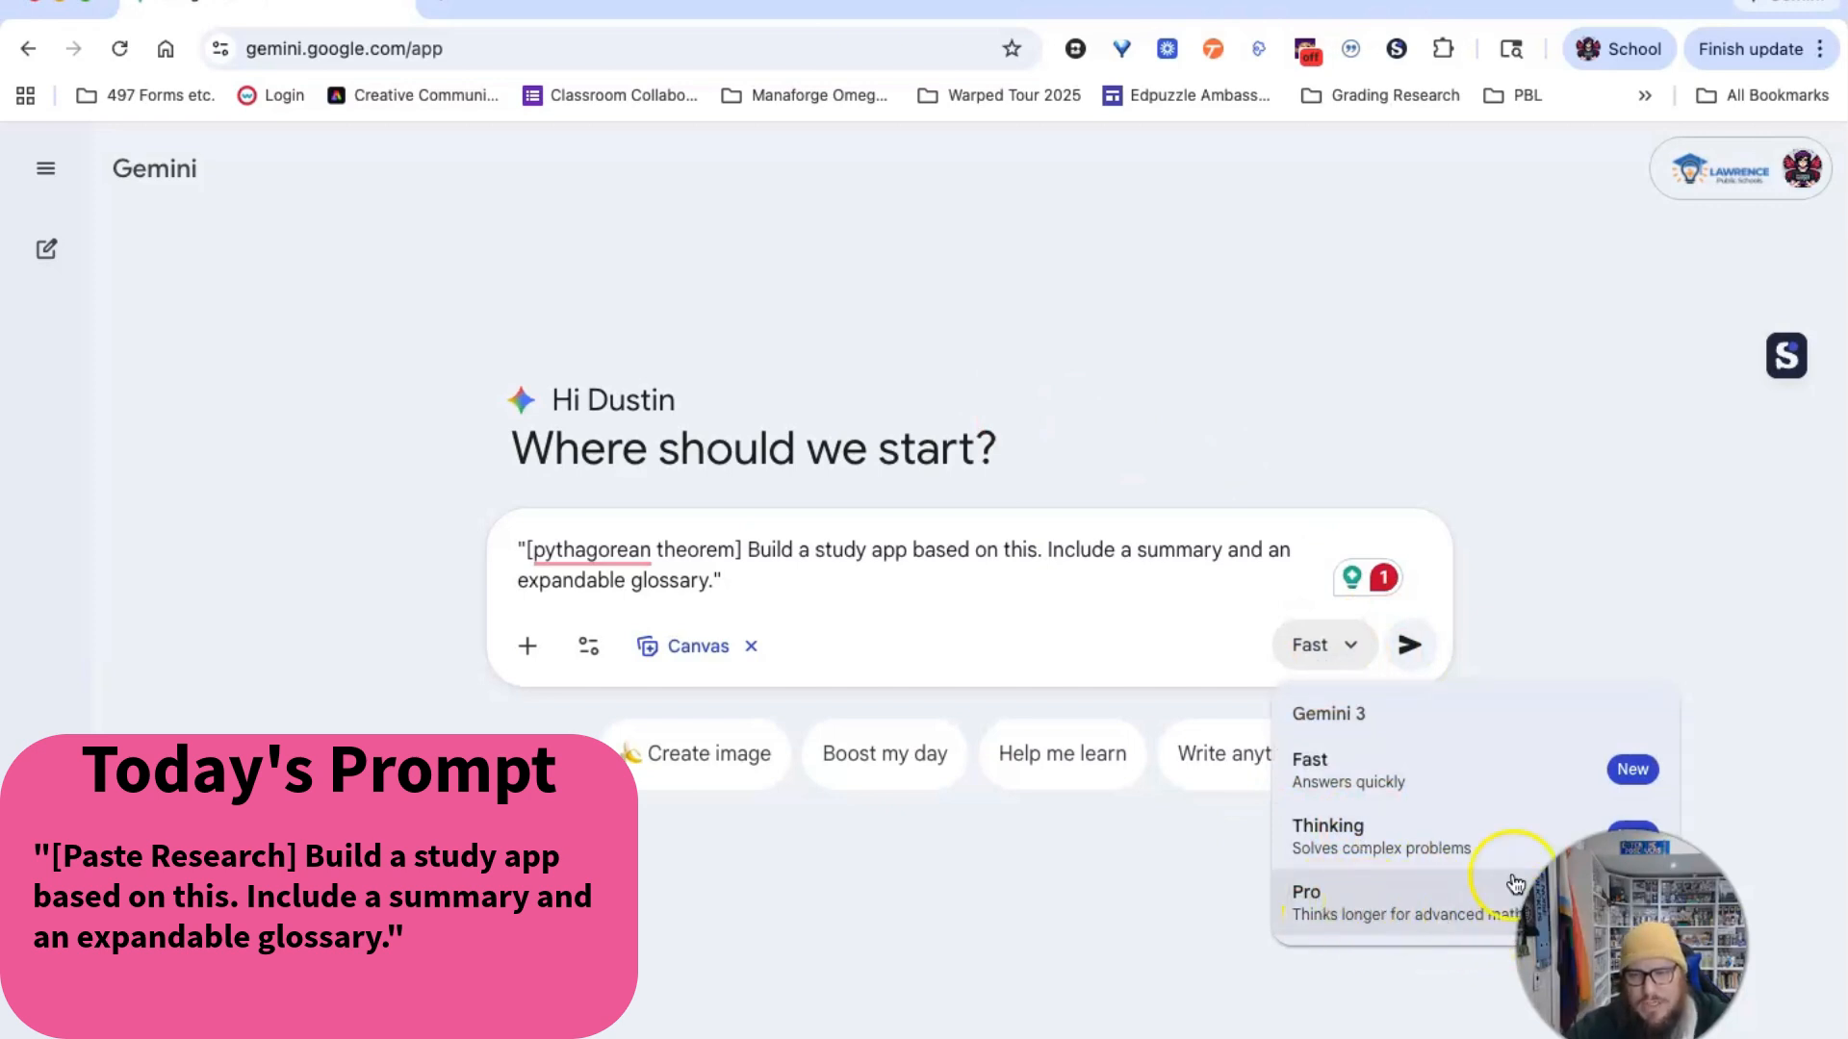
pyautogui.click(1071, 850)
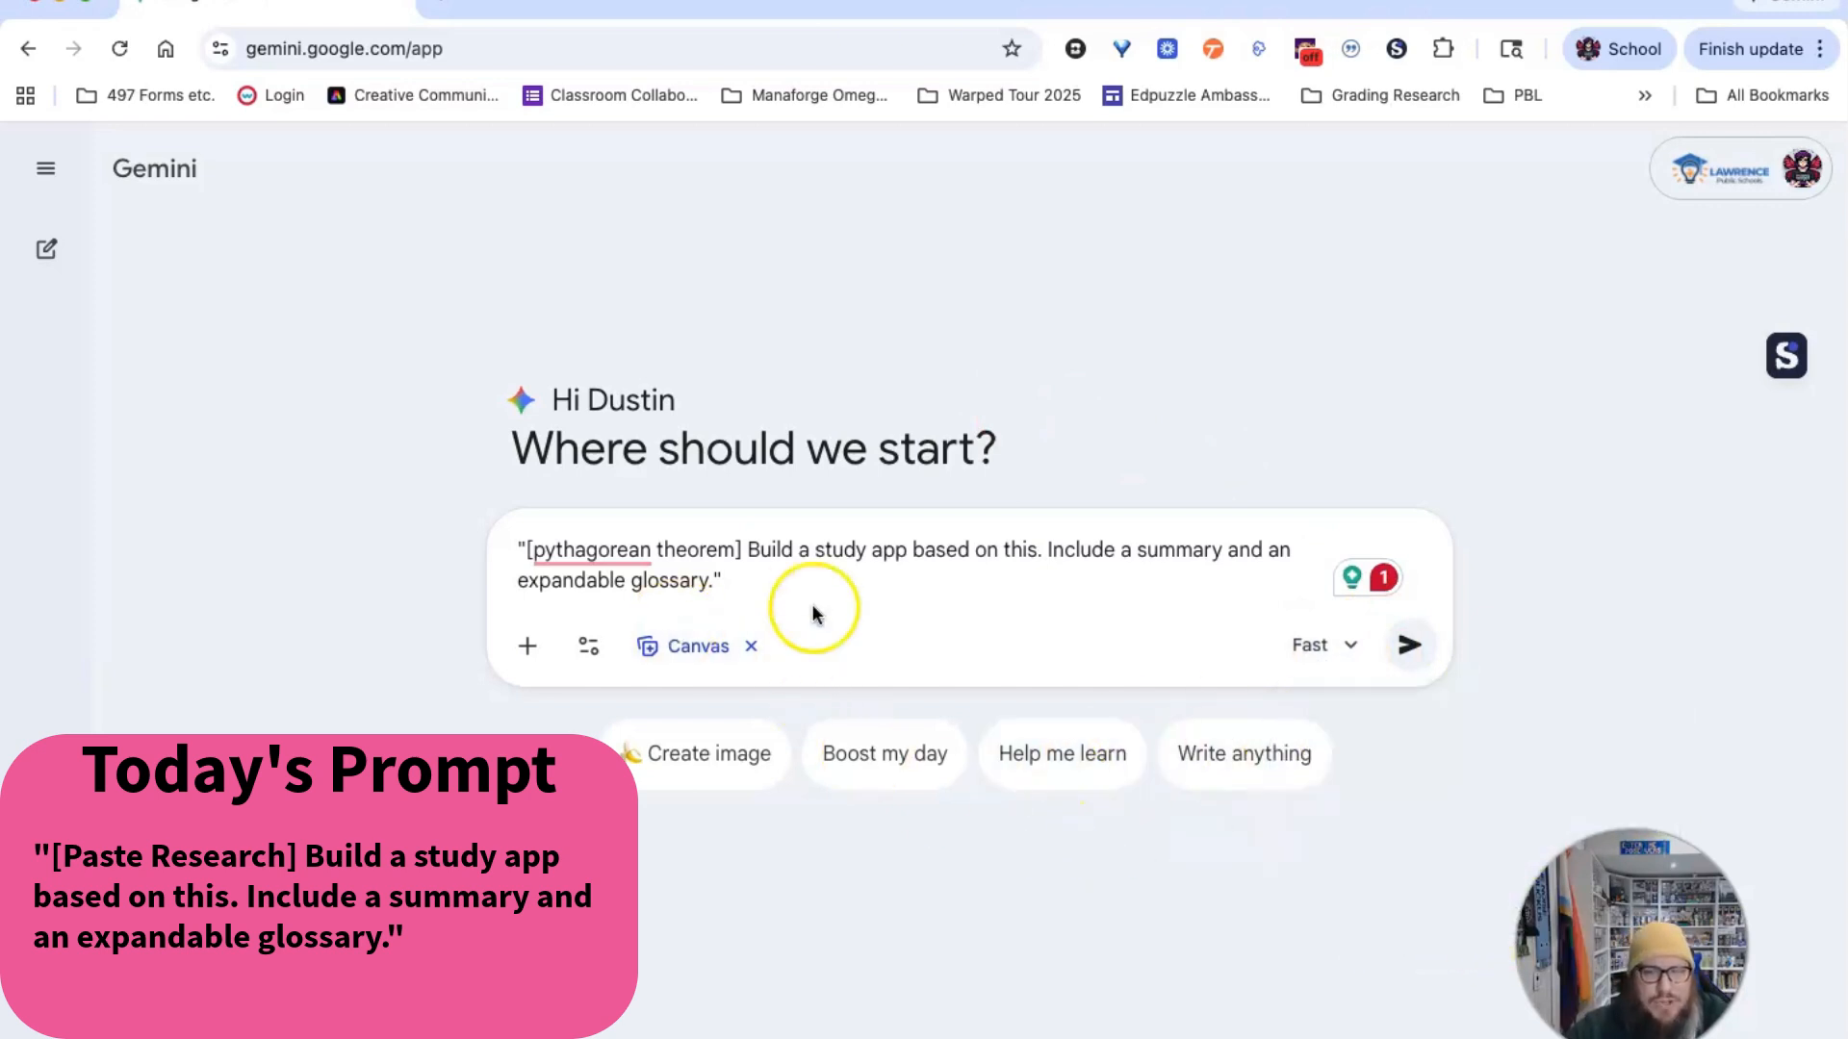
pyautogui.click(1408, 647)
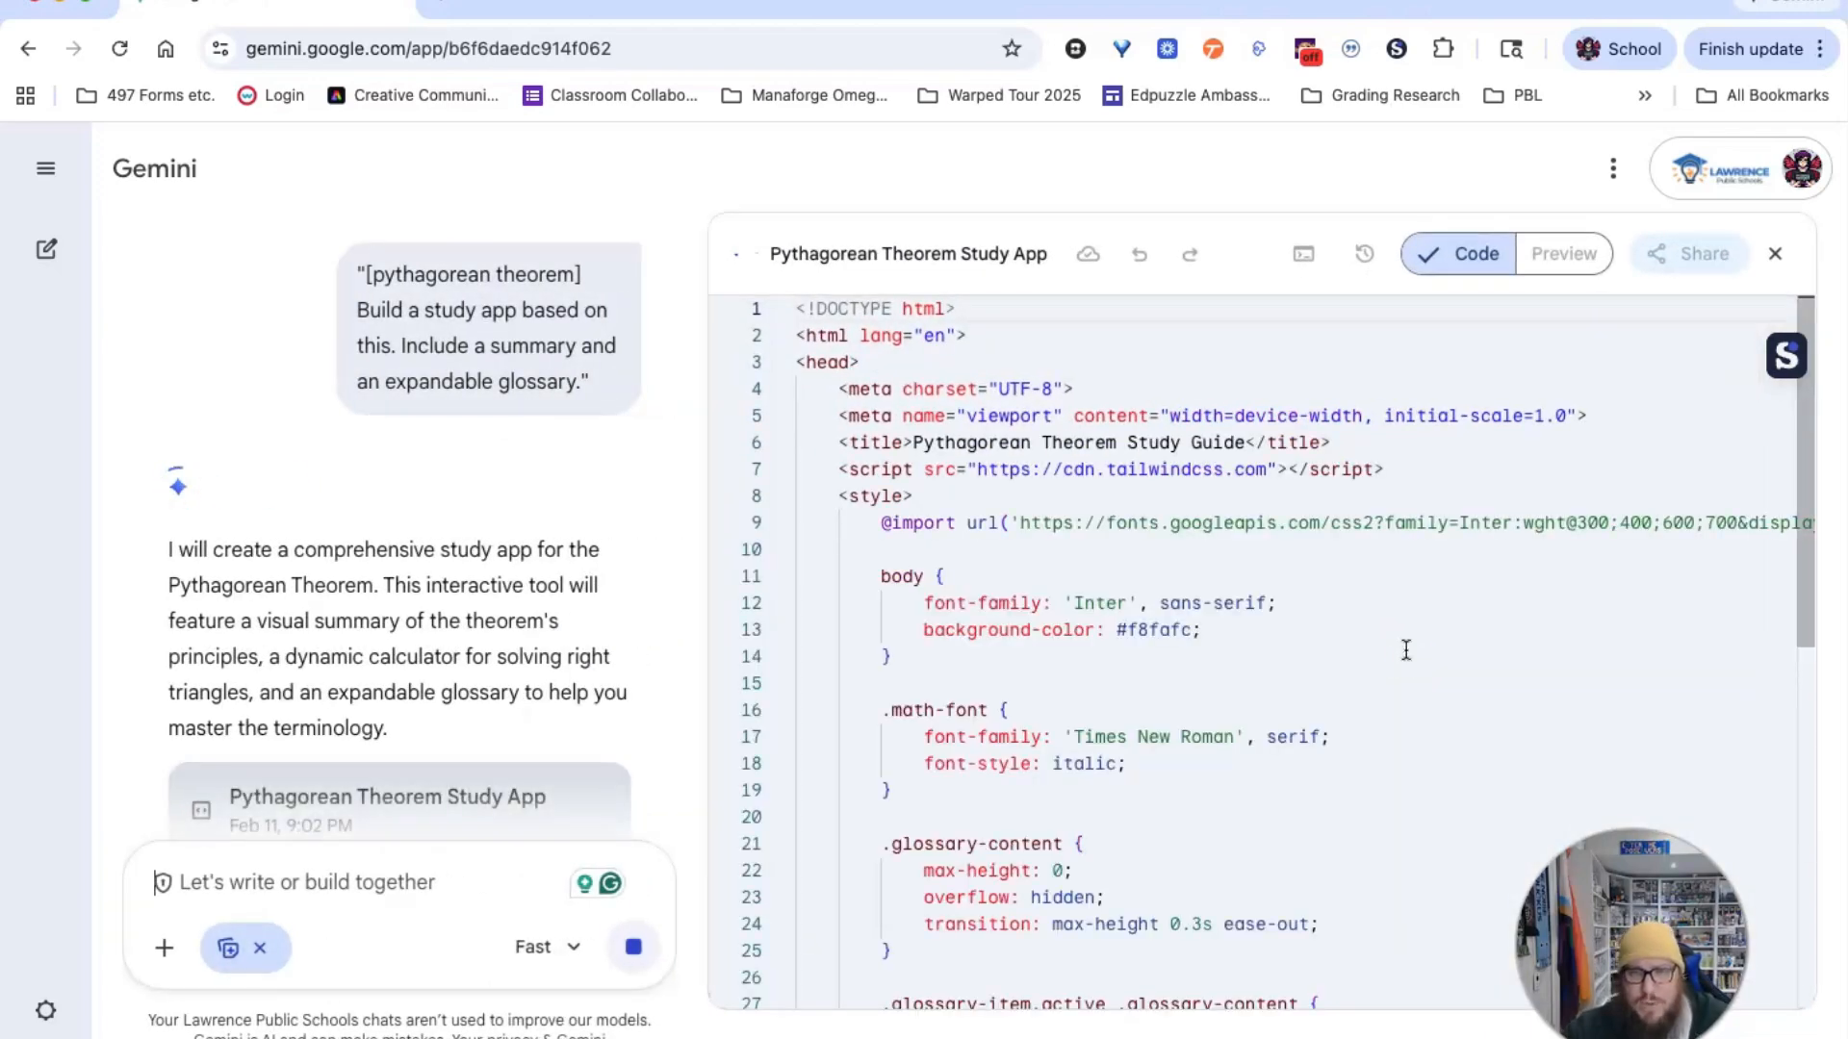
# - Try the Theorem Solver in the generated app with 4 for Side A and 5 for Side B
pyautogui.scroll(-2, 1053, 627)
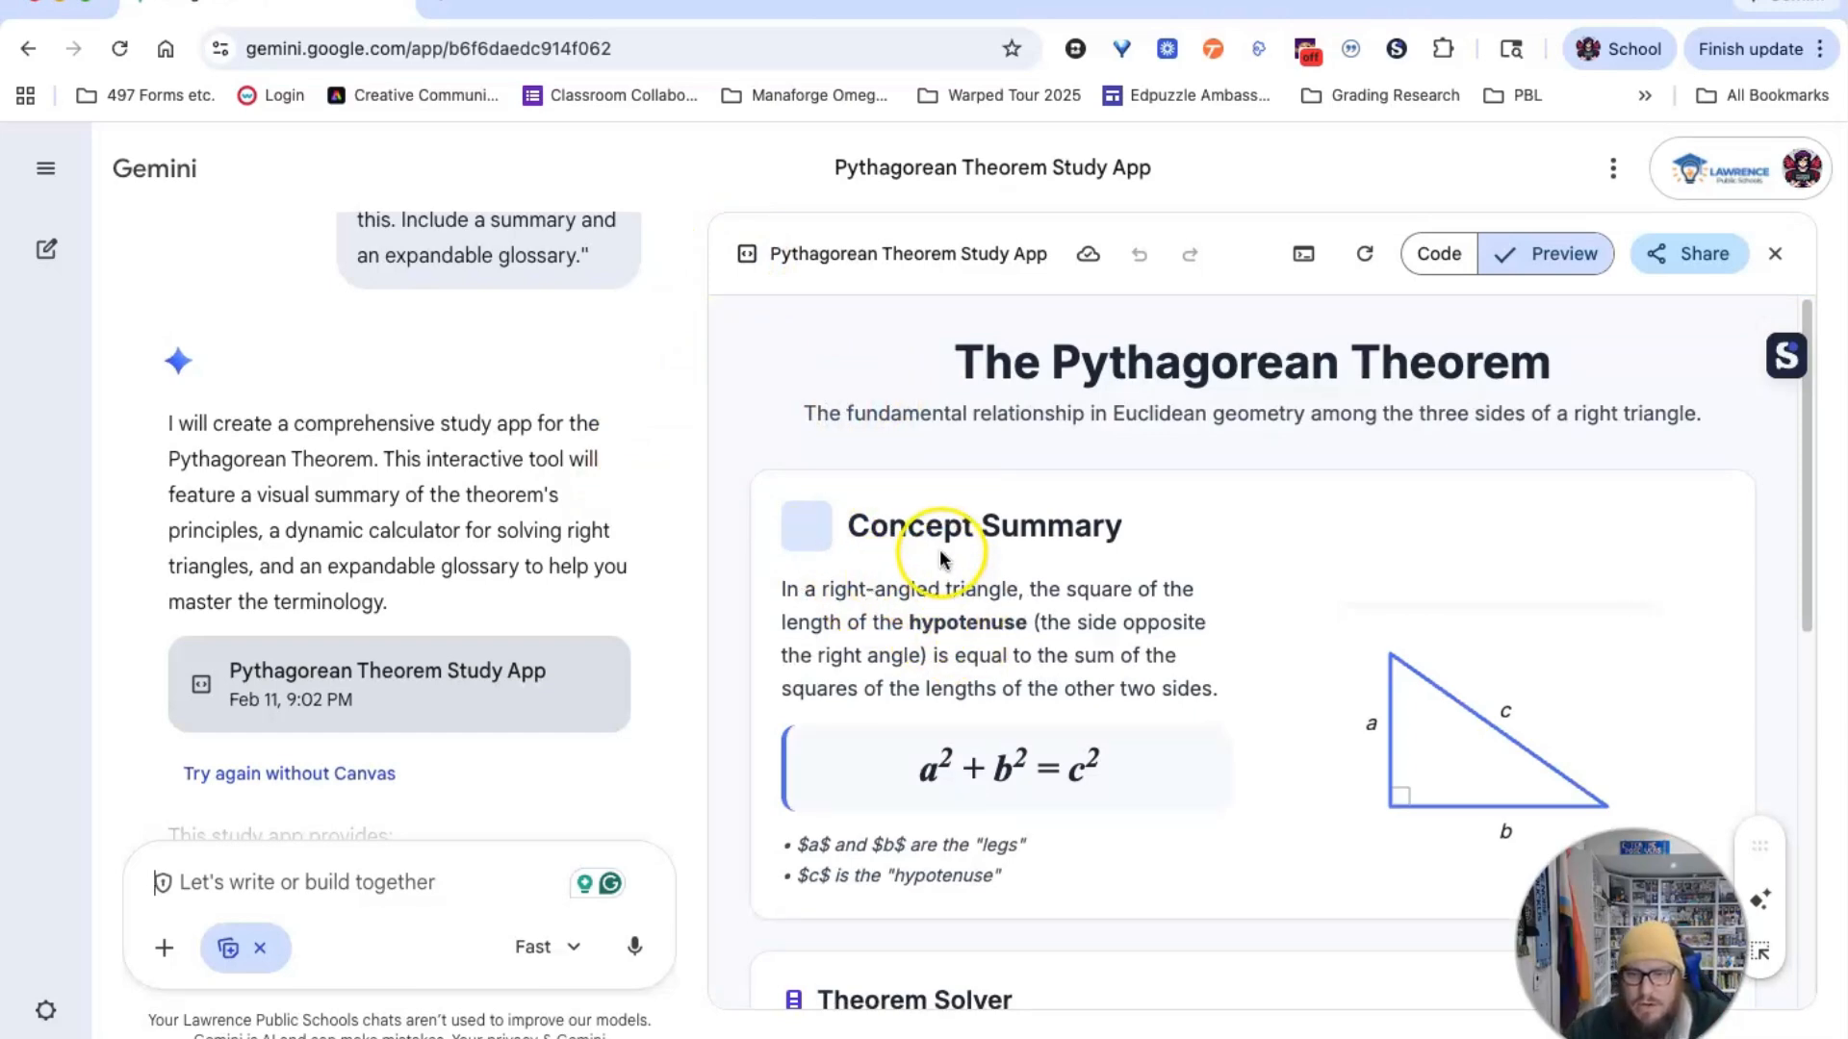
pyautogui.scroll(-2, 1053, 572)
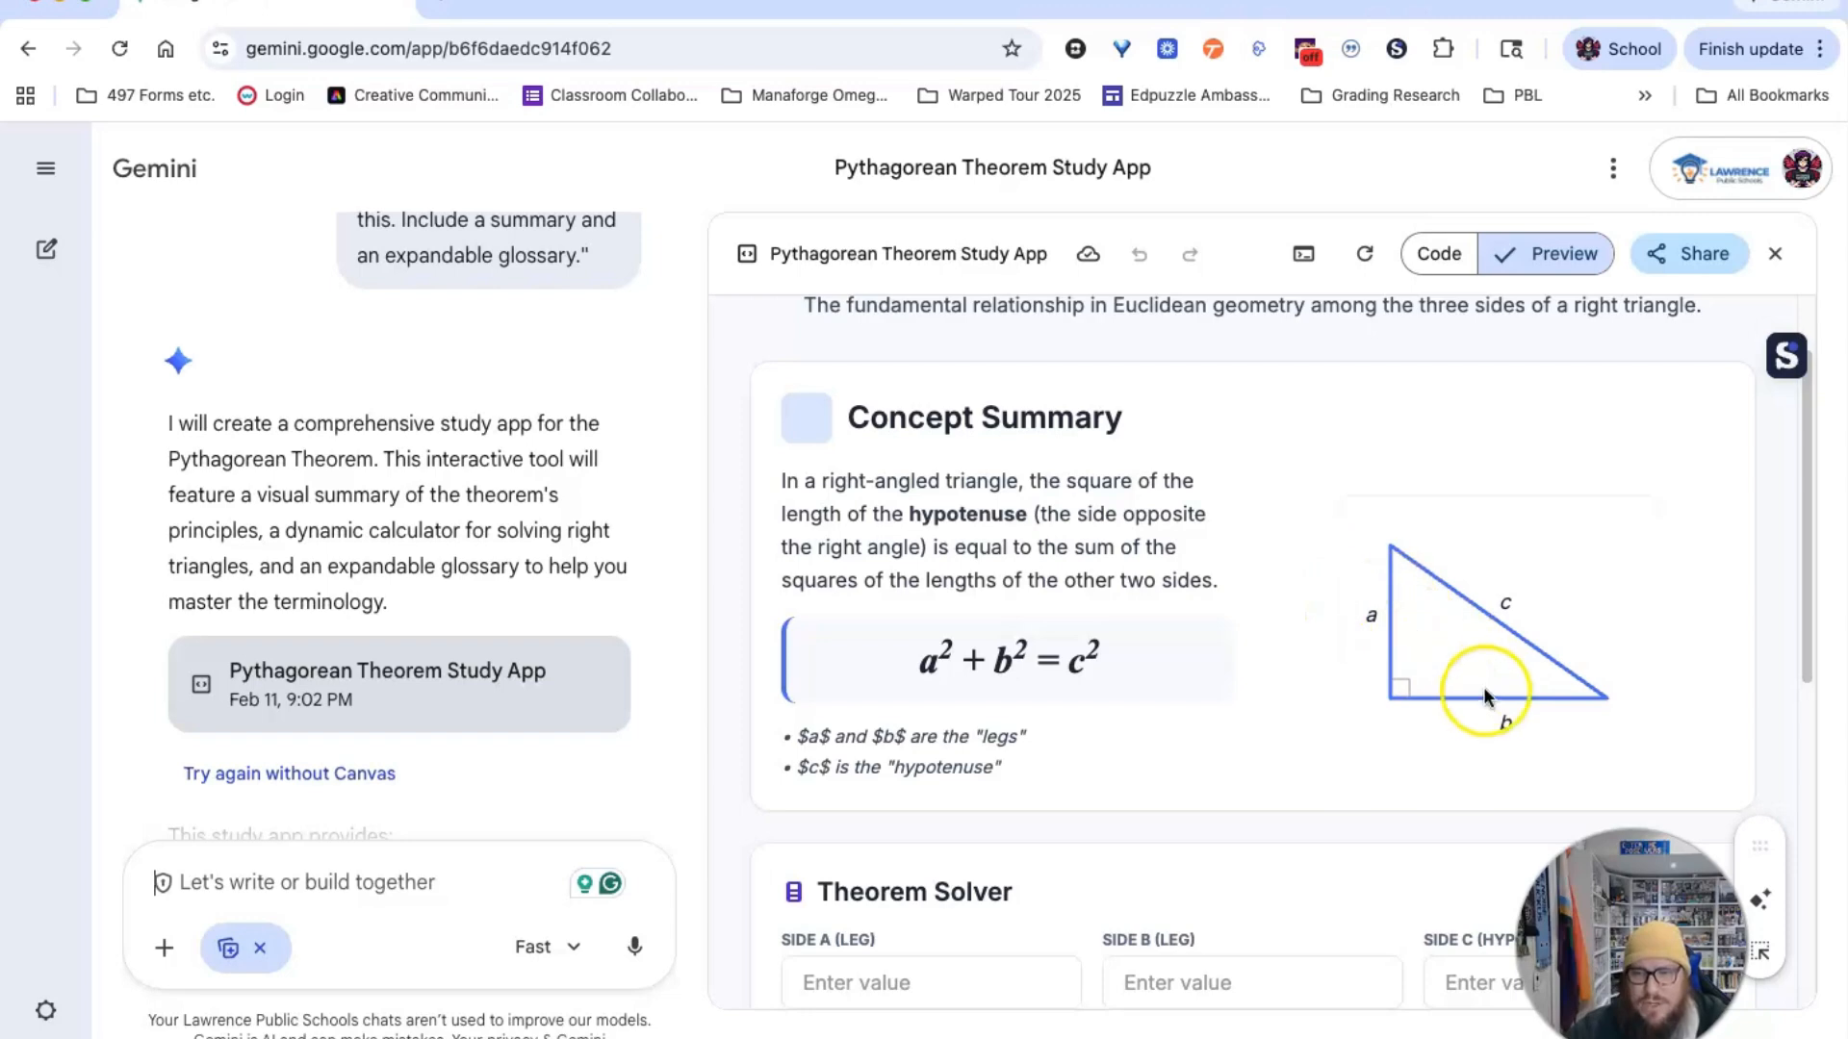
pyautogui.scroll(-2, 1087, 549)
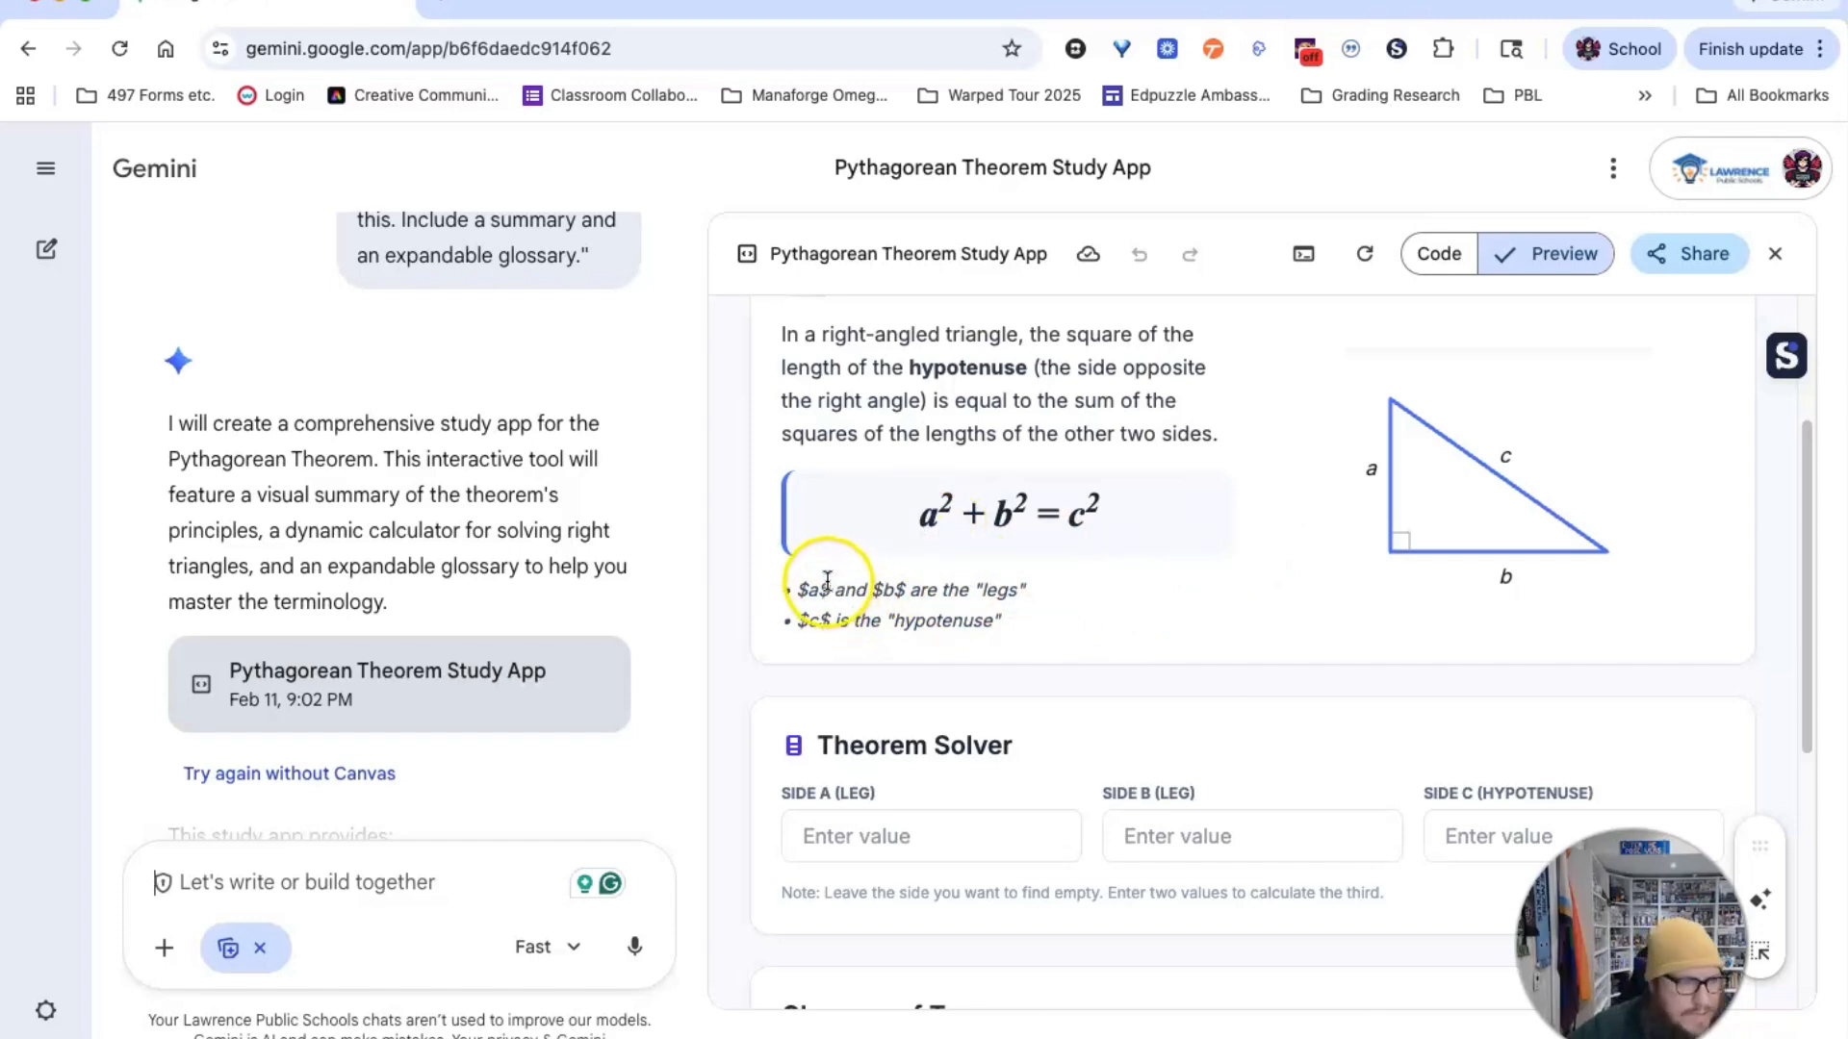
pyautogui.scroll(-2, 969, 654)
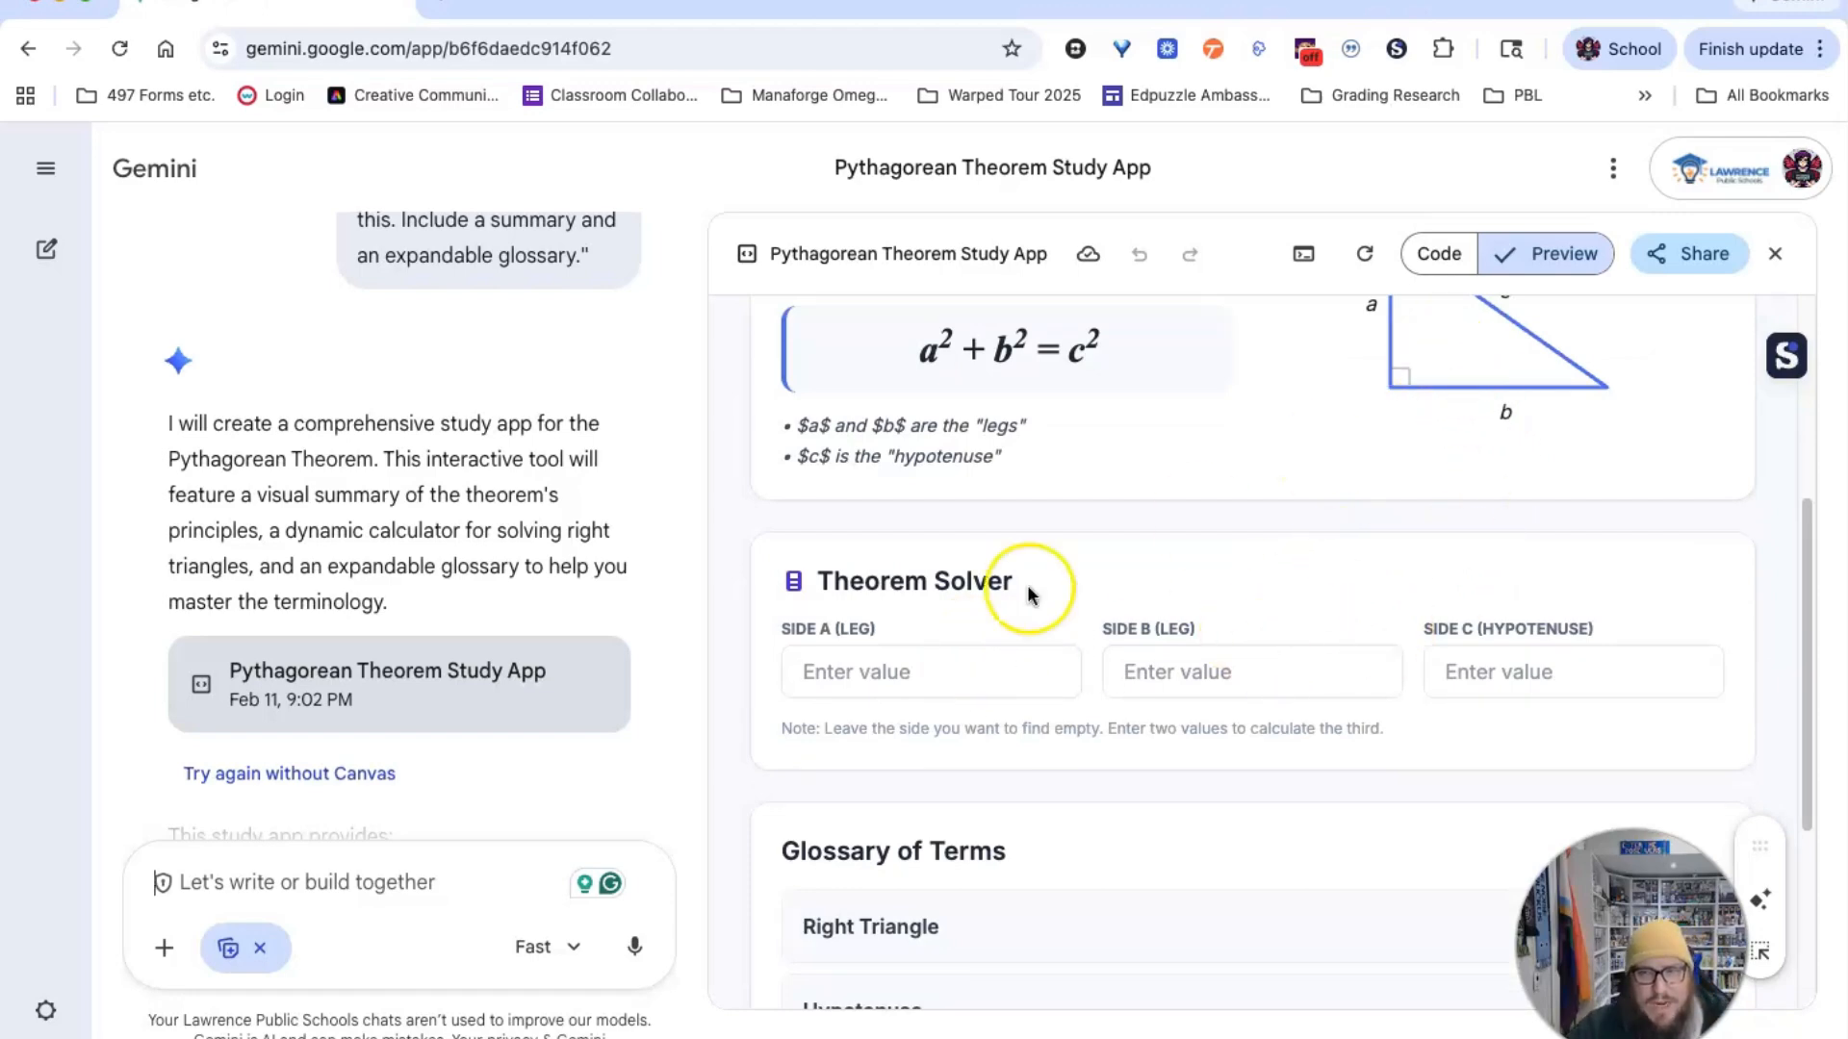
pyautogui.scroll(1, 962, 713)
pyautogui.click(935, 709)
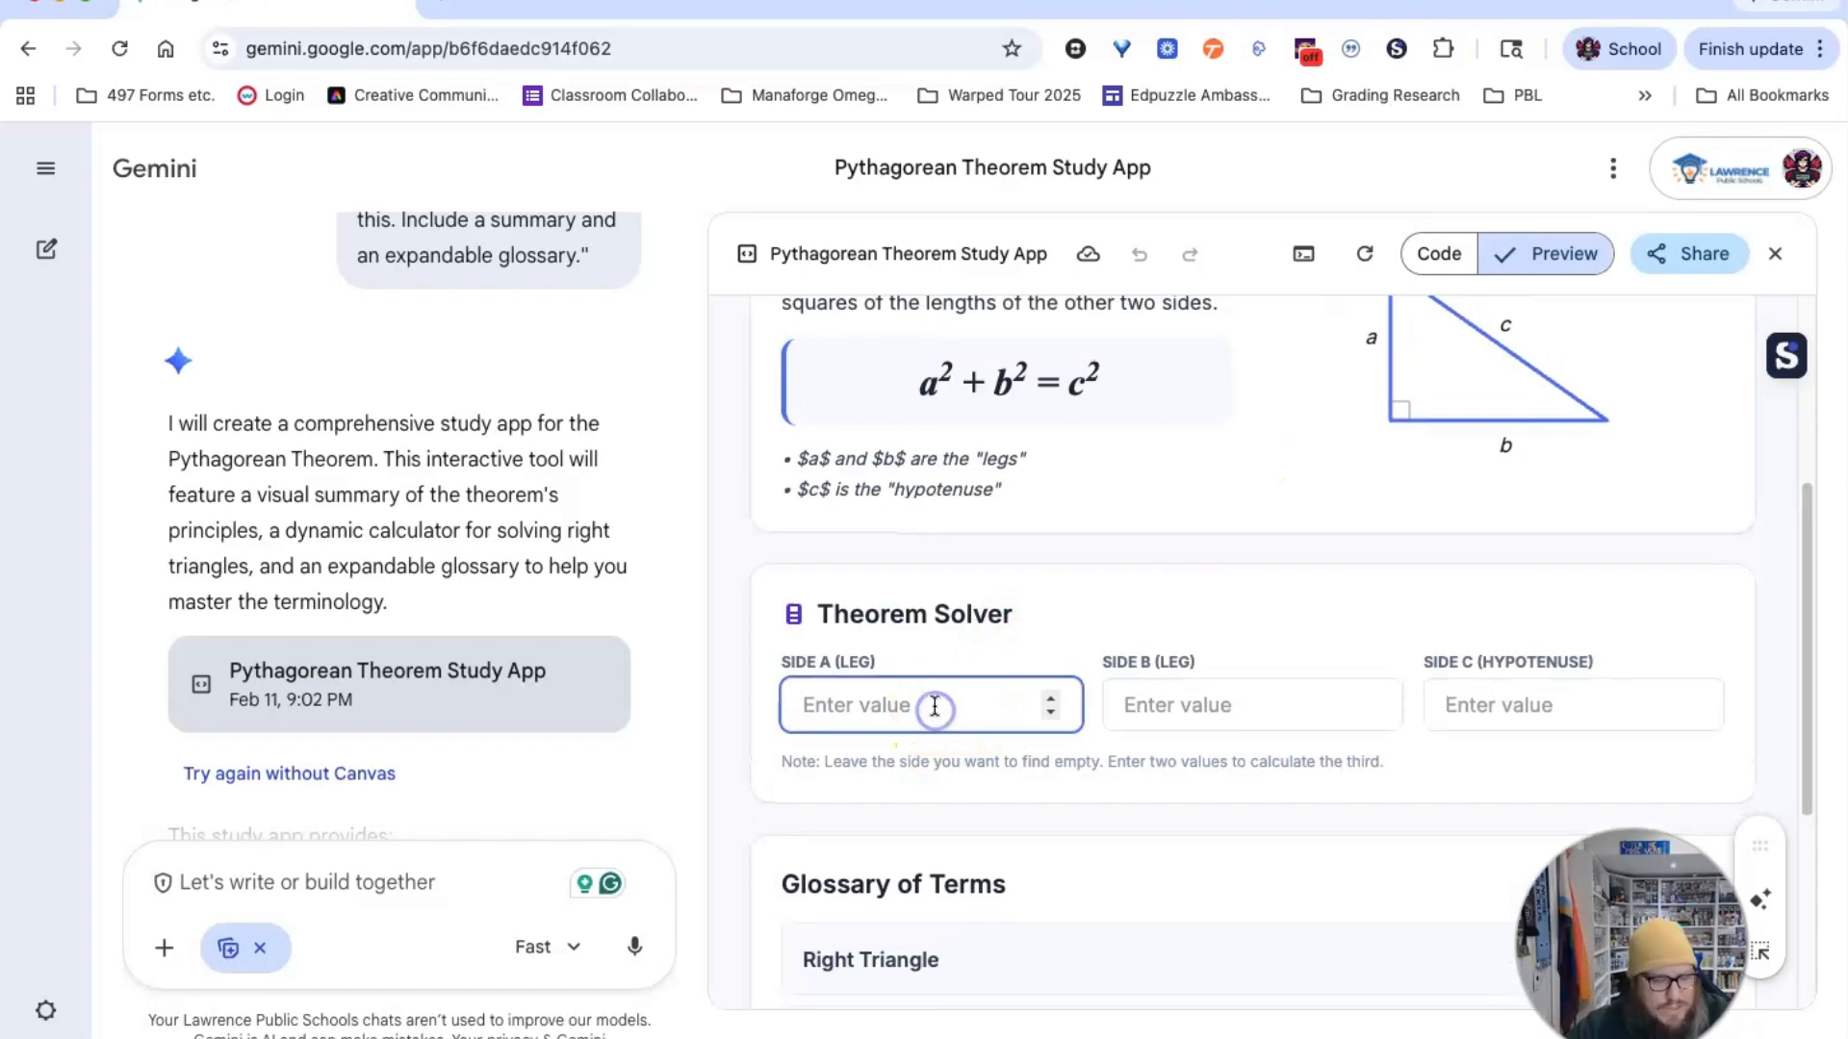
pyautogui.write('4')
pyautogui.click(1154, 702)
pyautogui.write('5')
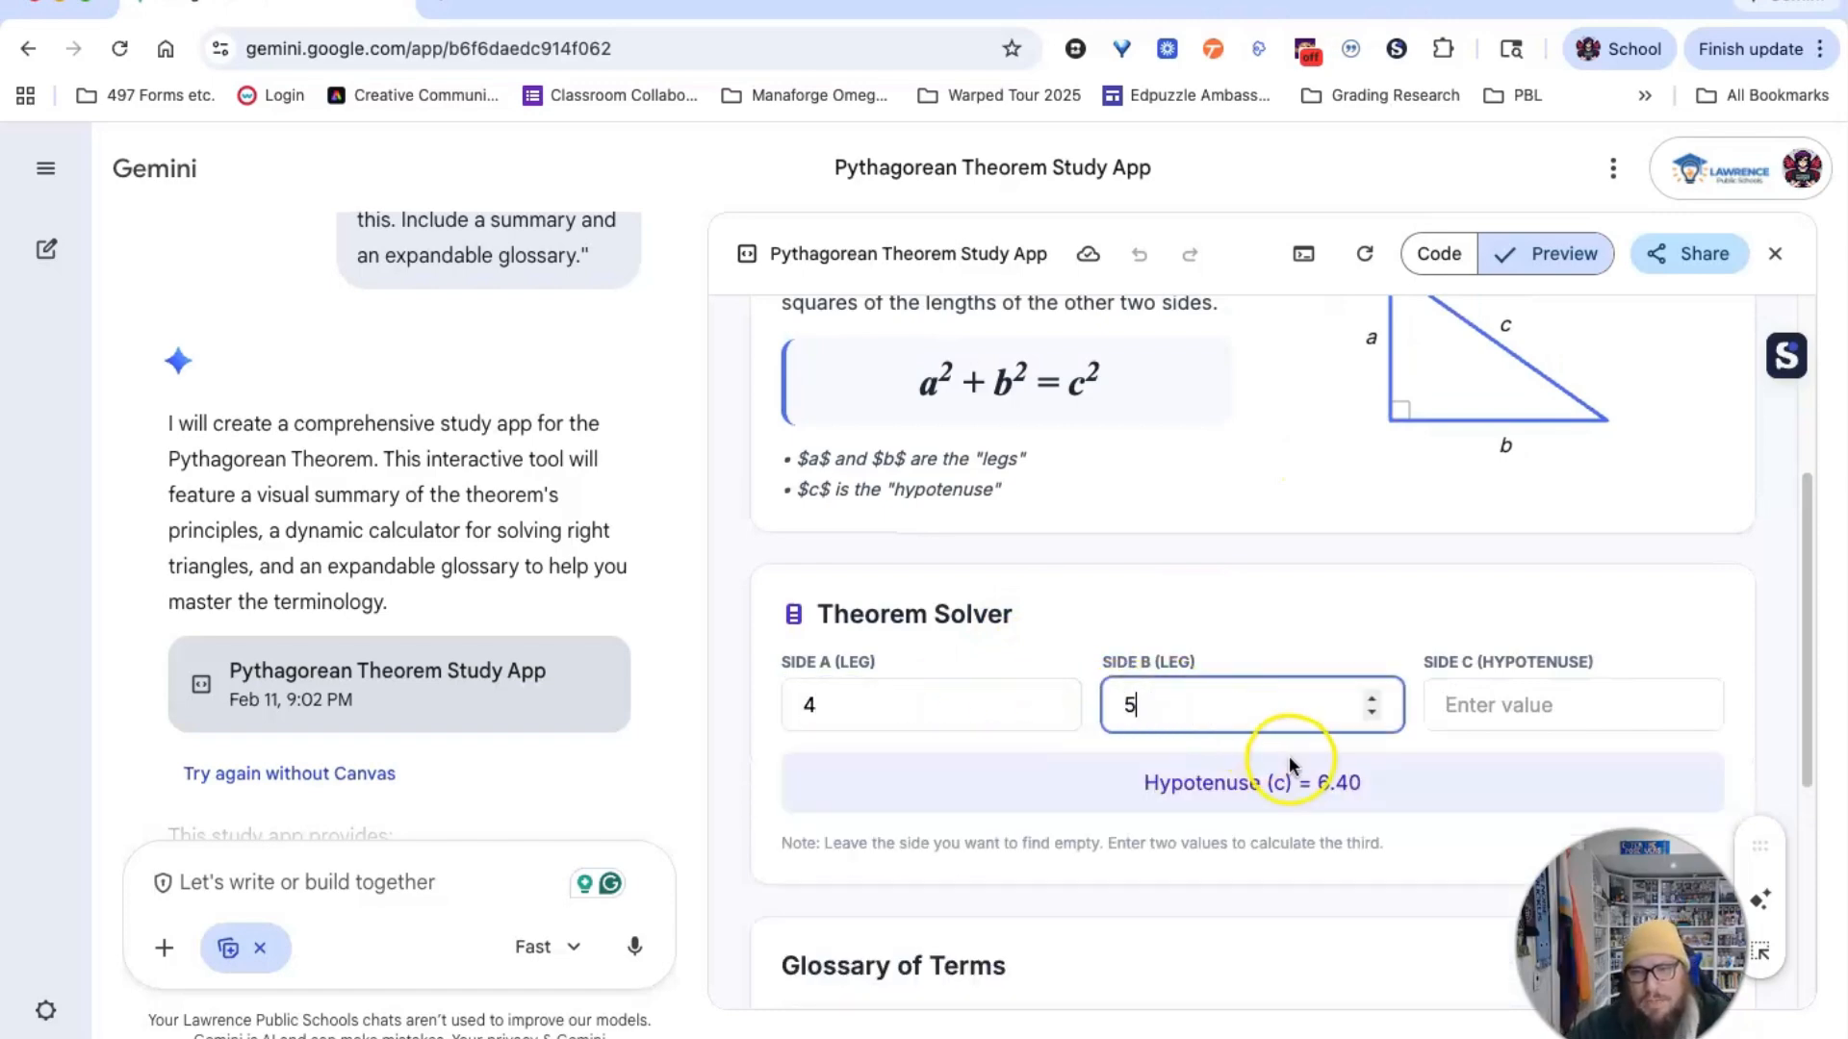
pyautogui.click(1335, 839)
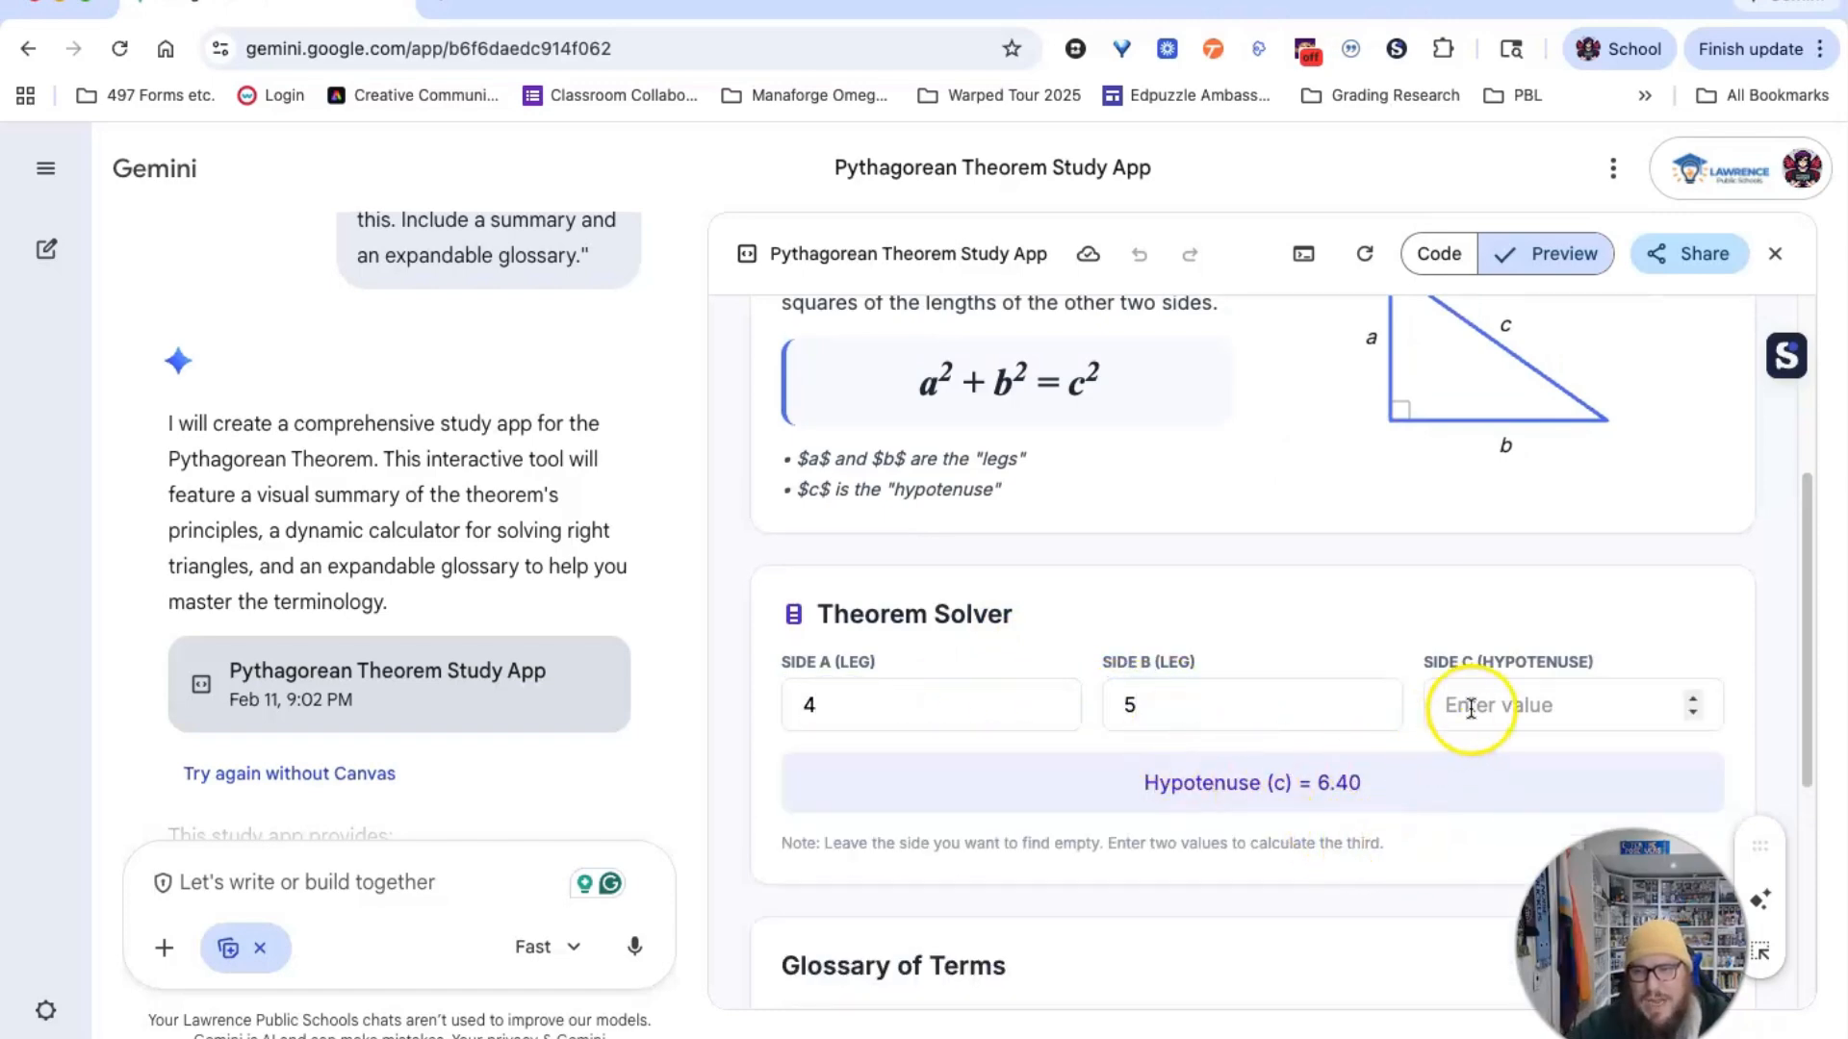
# - Look over the generated study app's Concept Summary, Theorem Solver and Glossary of Terms sections
pyautogui.scroll(1, 1319, 648)
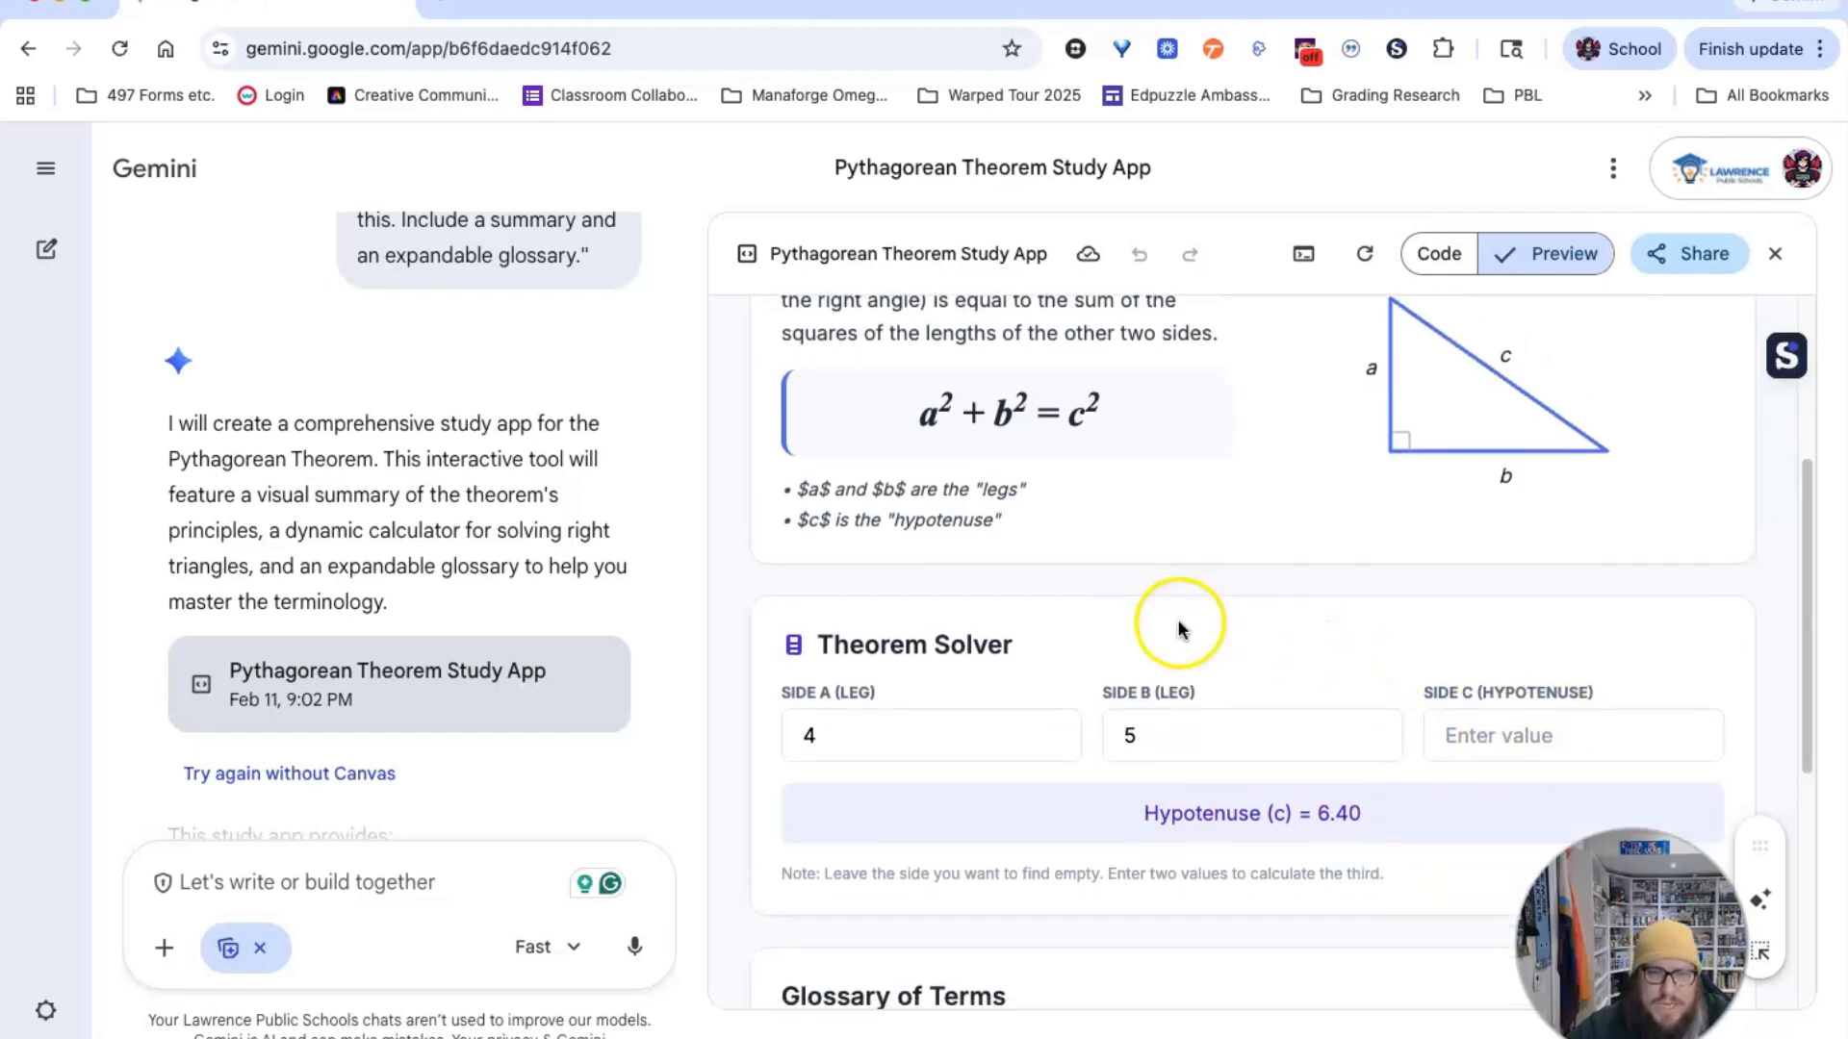
pyautogui.scroll(-3, 1179, 627)
pyautogui.scroll(-4, 1217, 587)
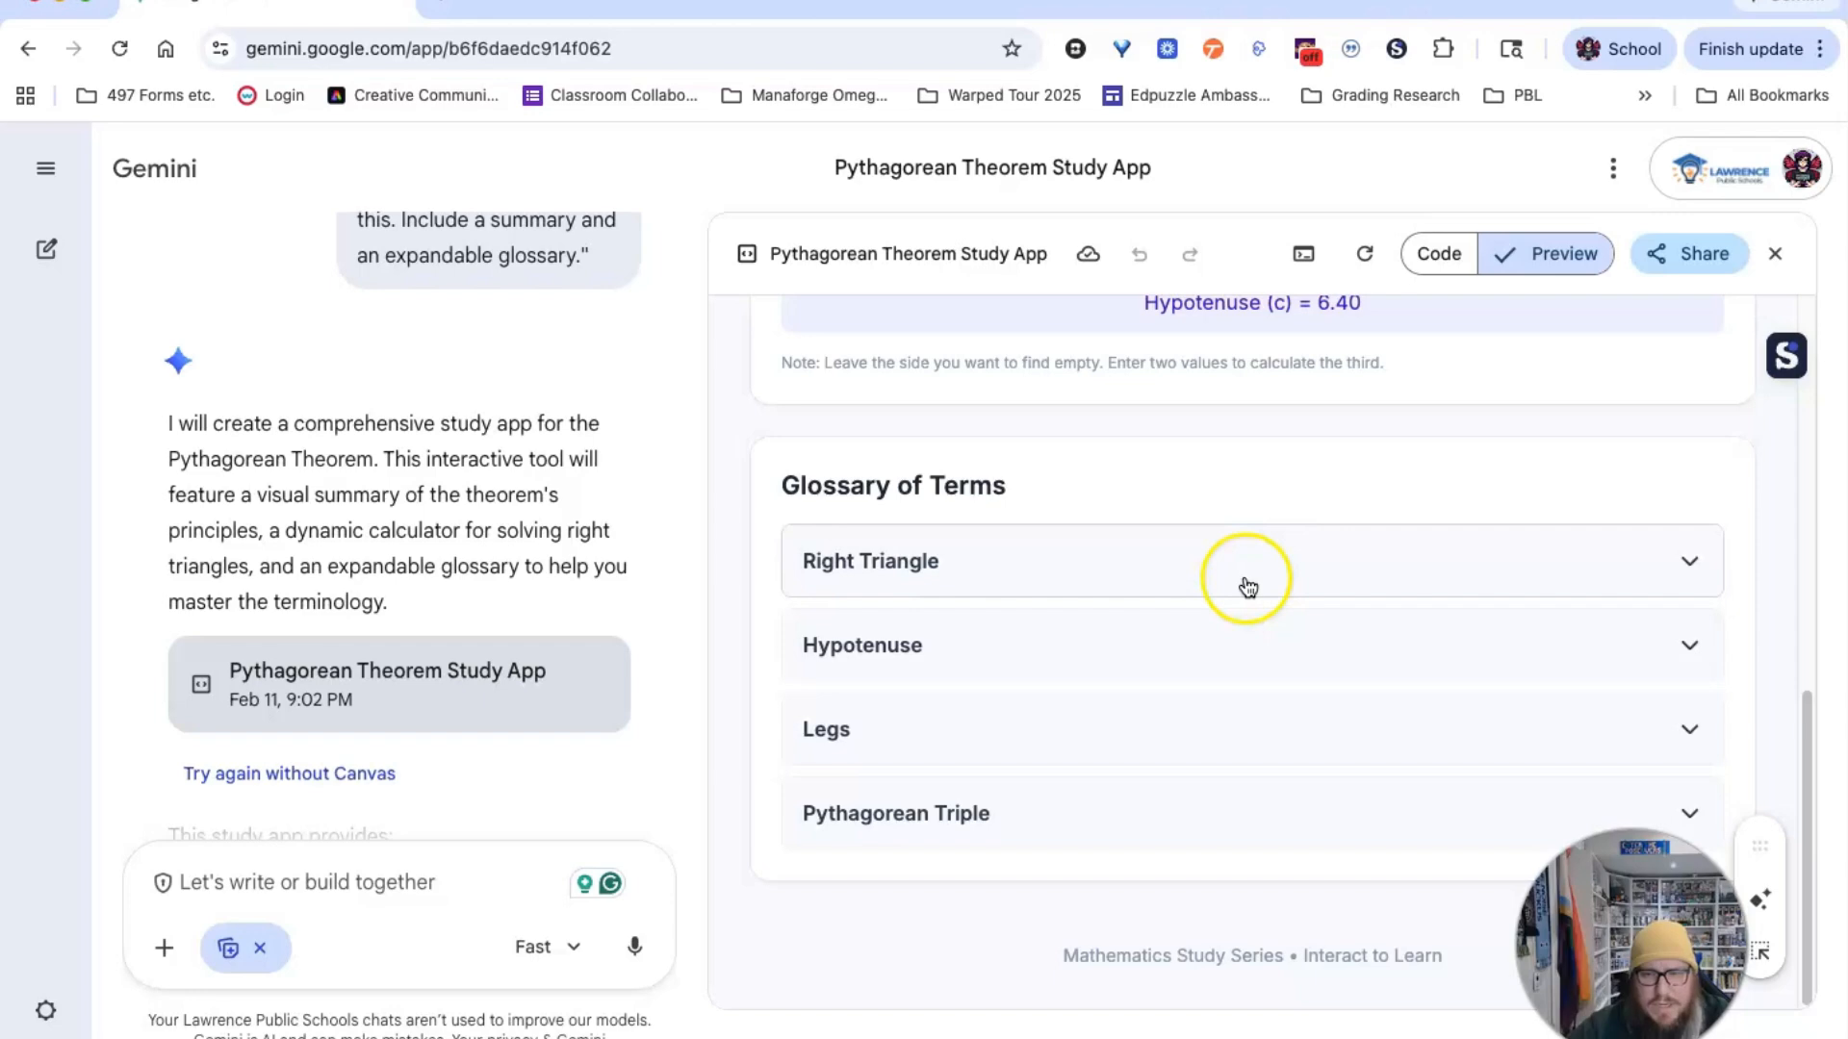
pyautogui.scroll(5, 1184, 586)
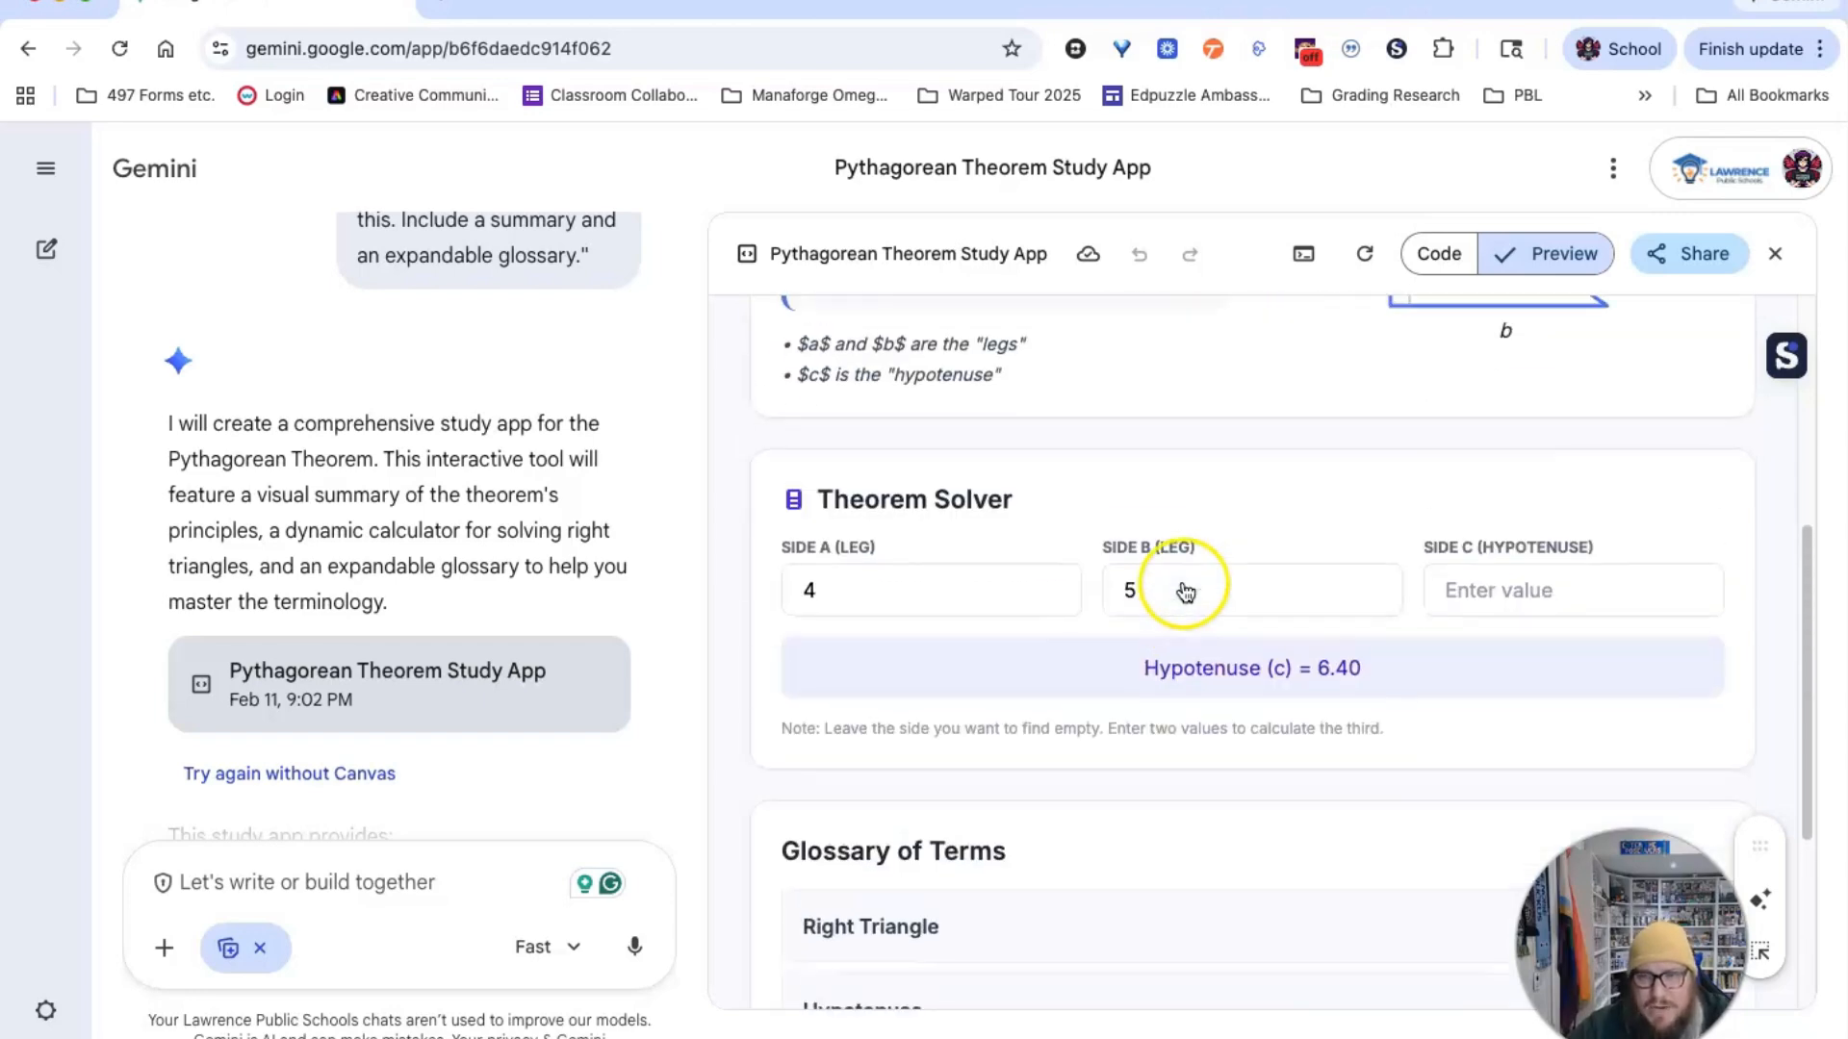
pyautogui.scroll(3, 1191, 594)
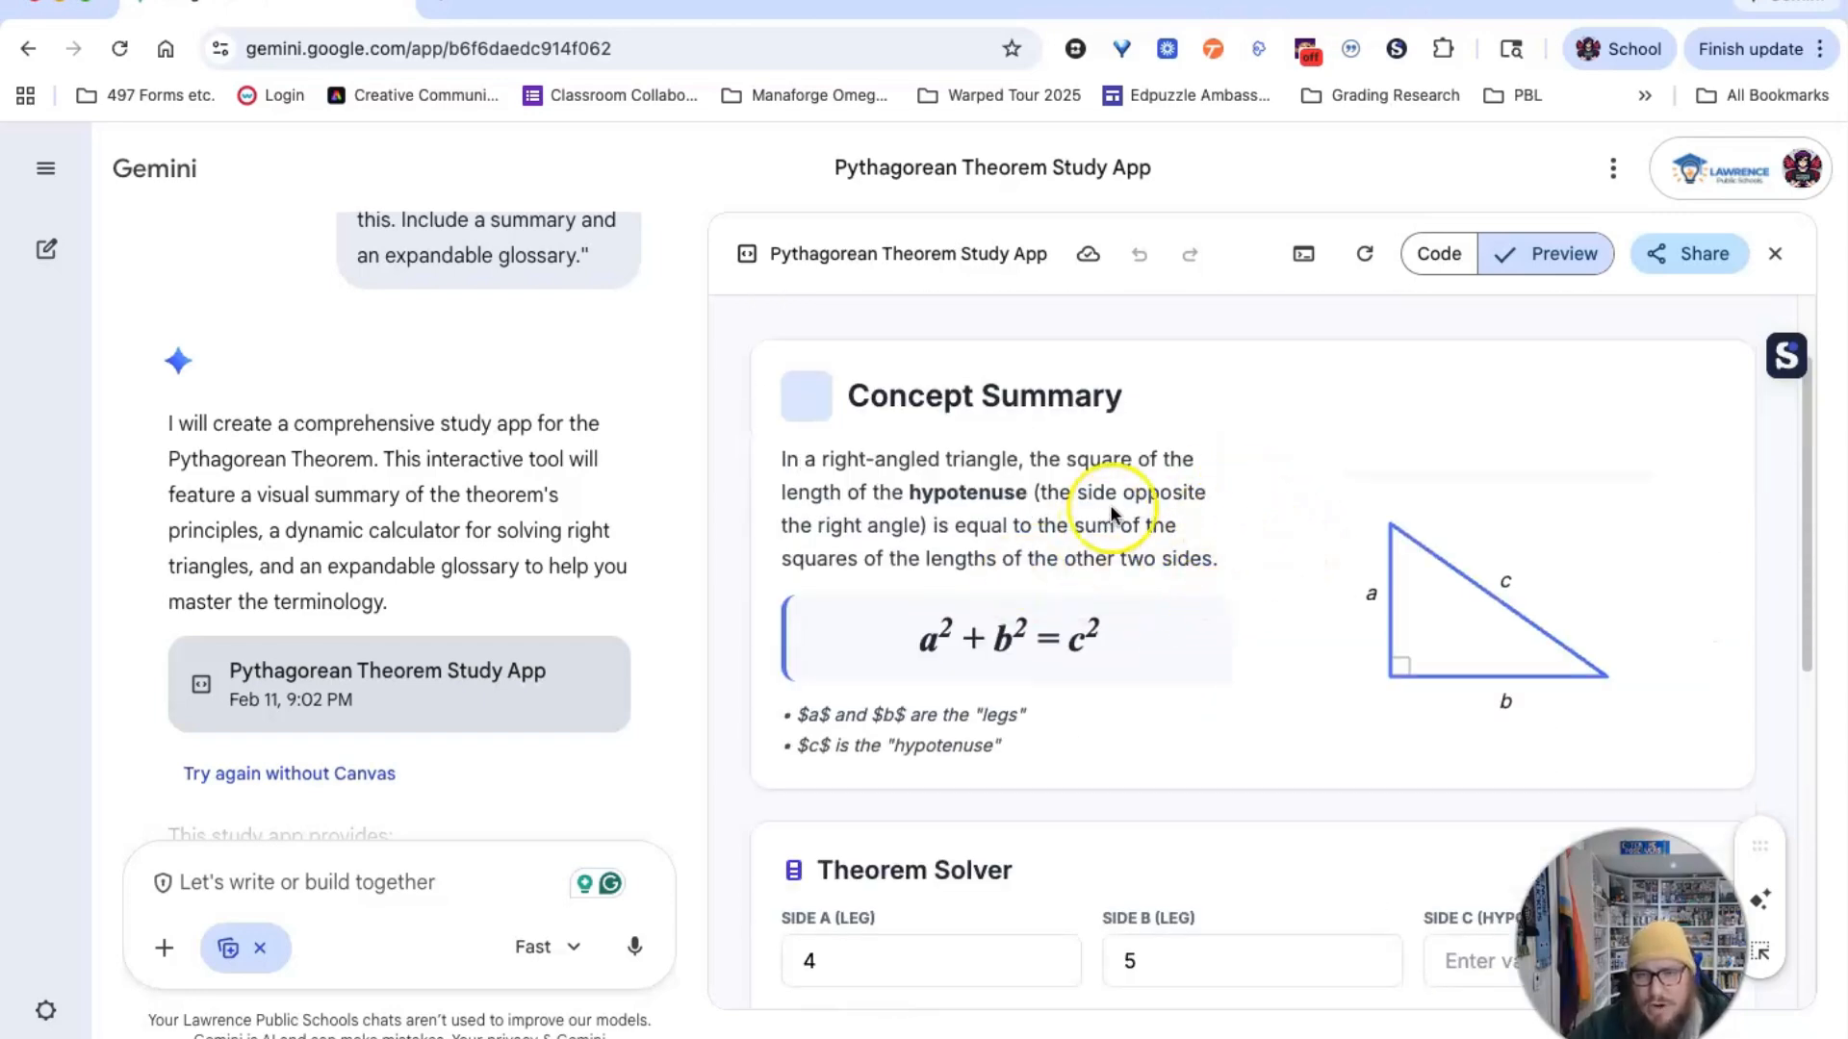
pyautogui.scroll(-1, 1034, 596)
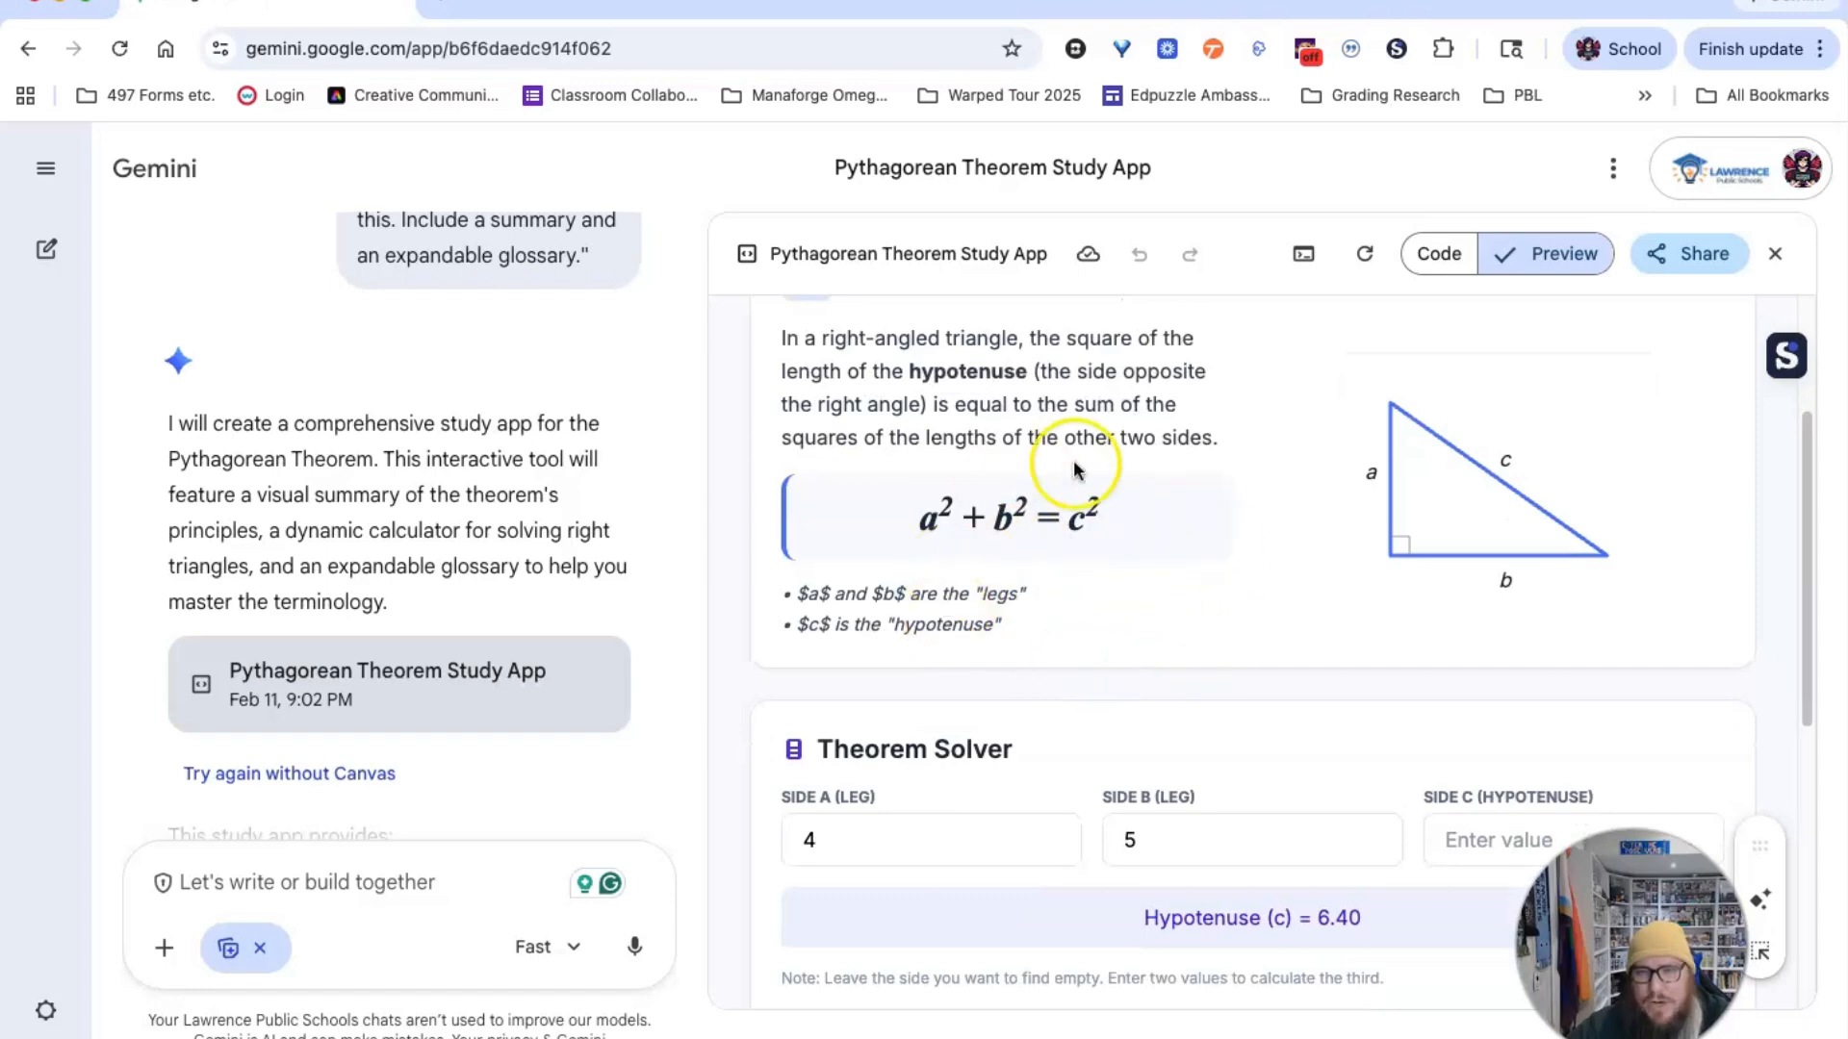
pyautogui.scroll(2, 1135, 549)
pyautogui.scroll(-8, 1251, 654)
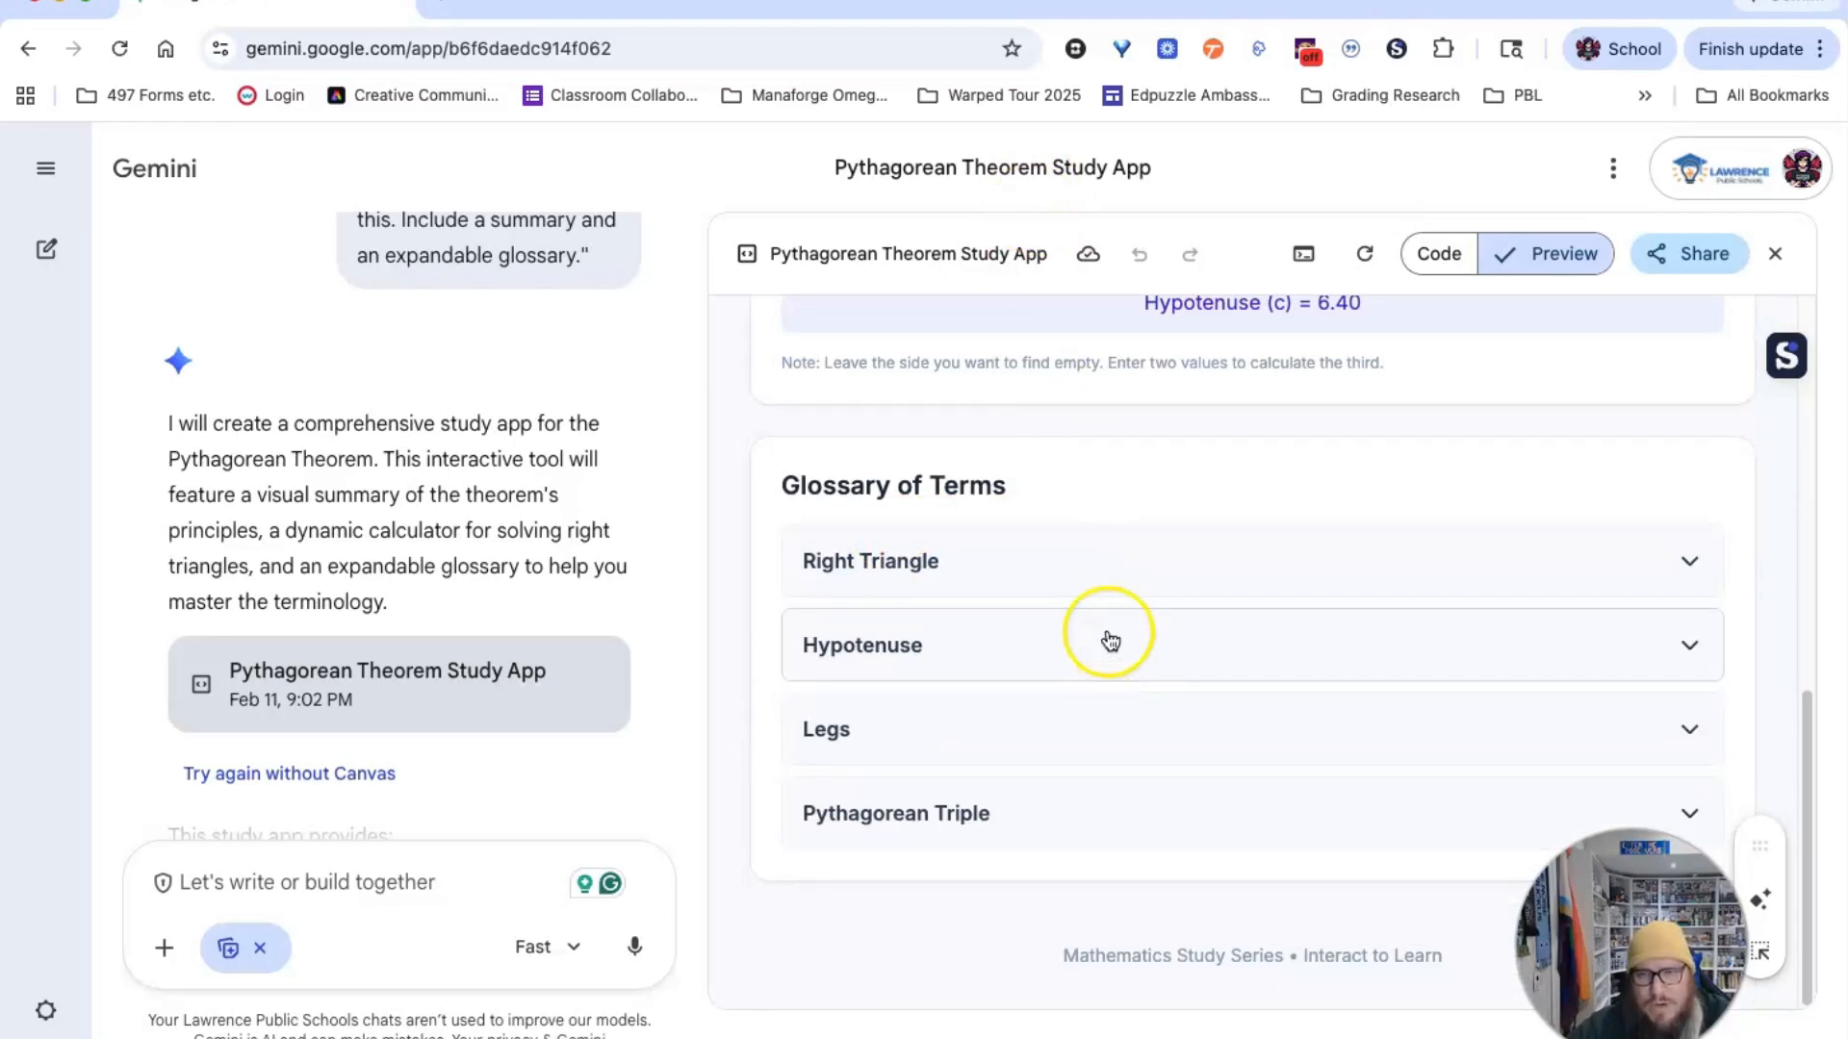
# - Expand the glossary entries Right Triangle, Hypotenuse, Legs and Pythagorean Triple in turn to check their definitions
pyautogui.click(1106, 566)
pyautogui.click(1108, 724)
pyautogui.click(1109, 830)
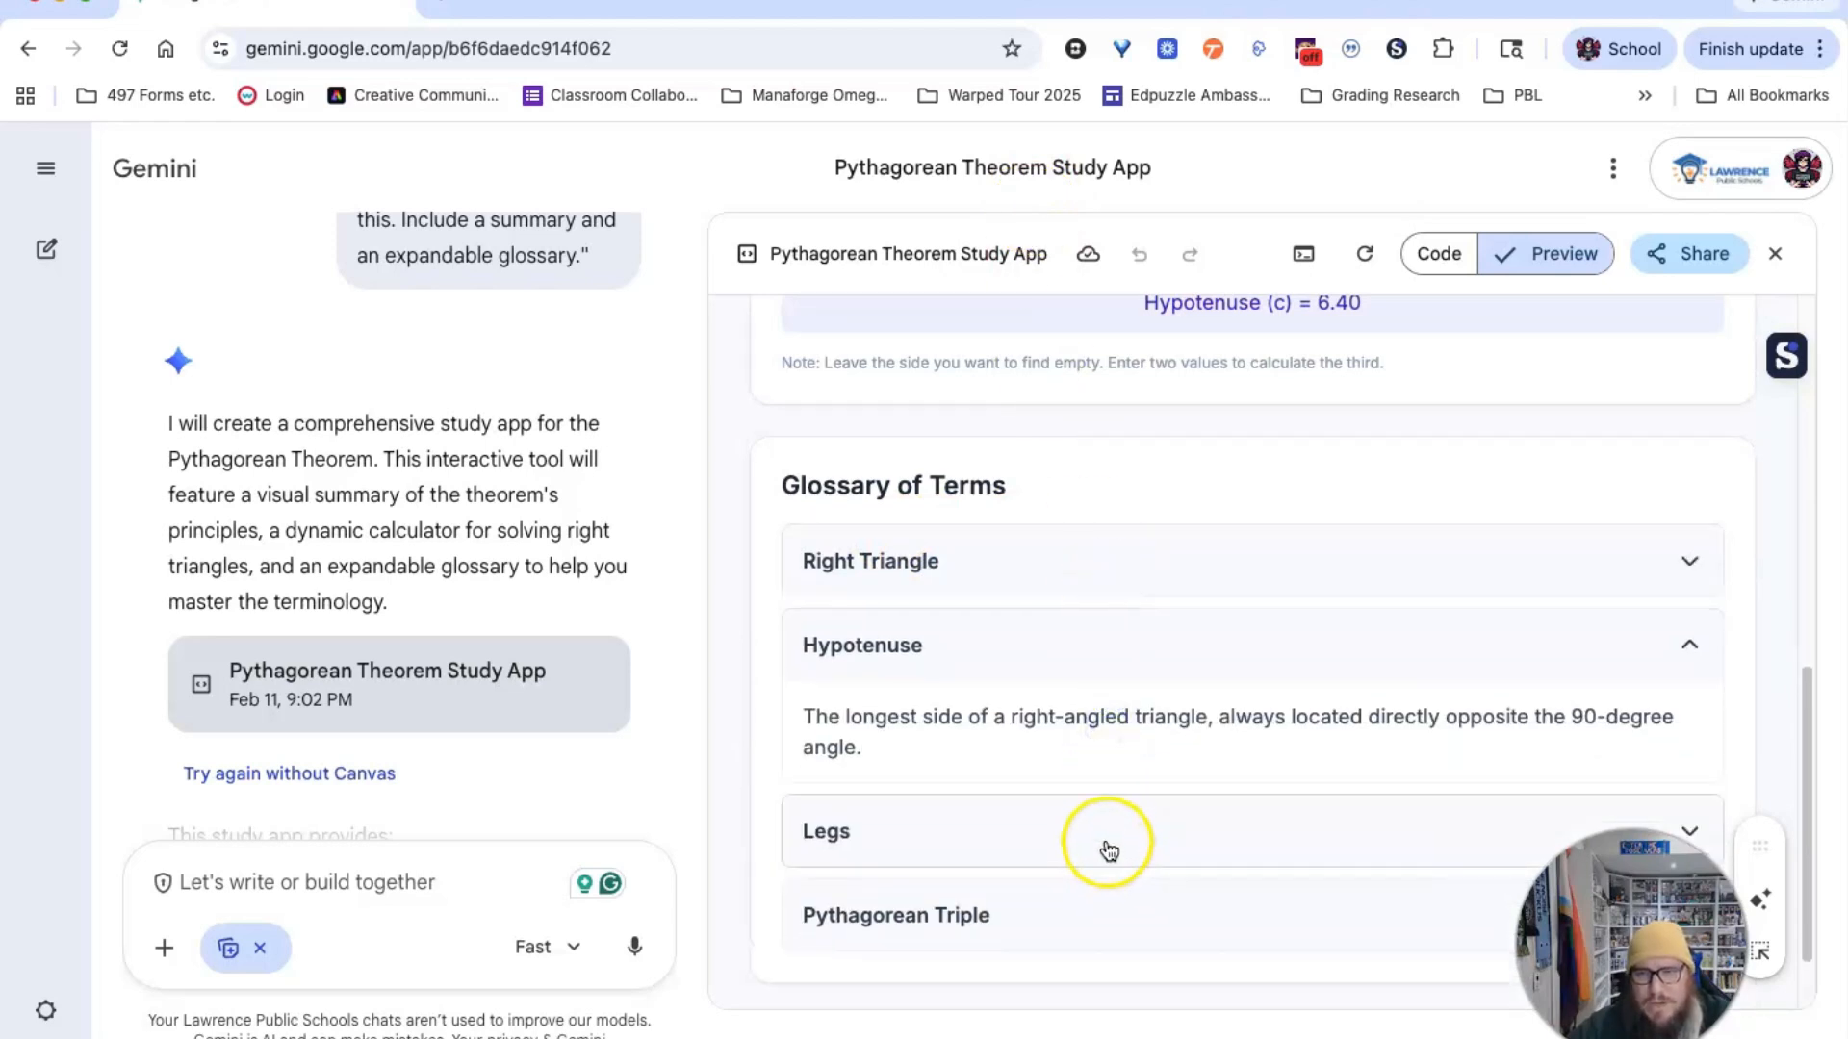
pyautogui.click(1106, 900)
pyautogui.scroll(-2, 1147, 760)
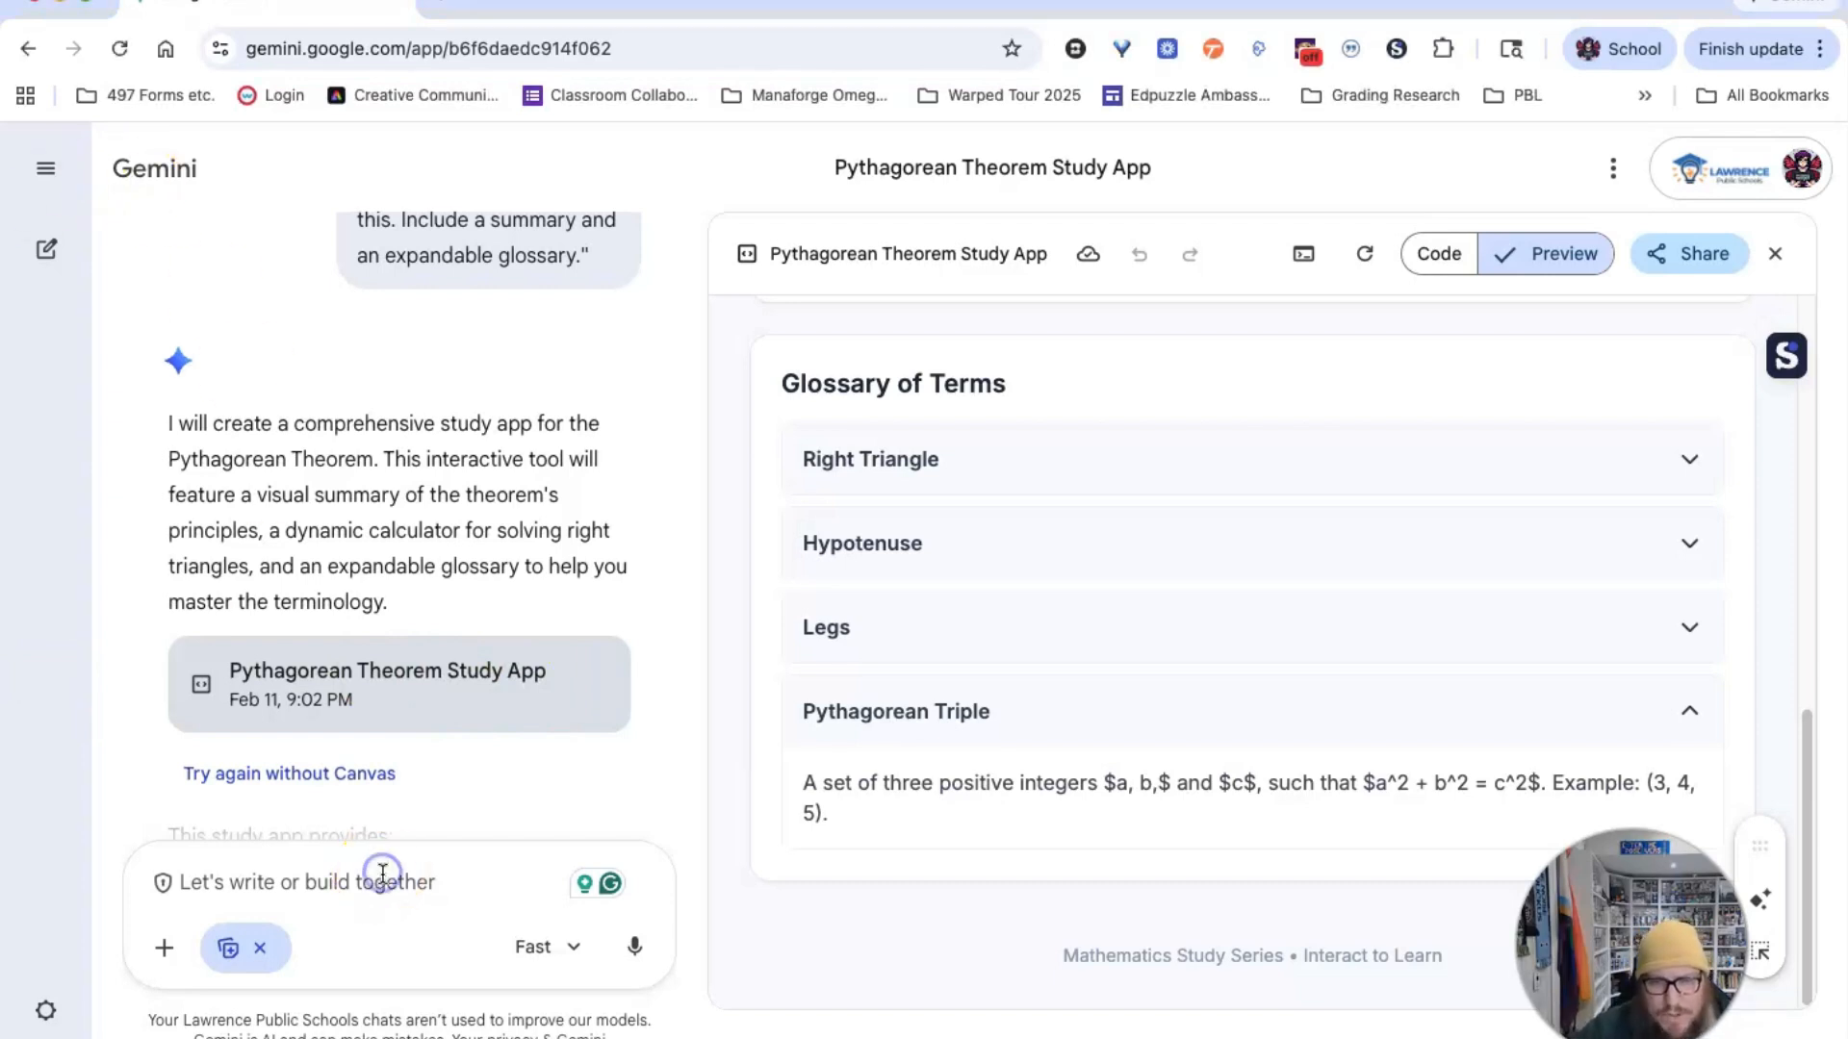
# - Send the follow-up prompt "Add a 'Test Me' true/false button." for the study app
pyautogui.scroll(-5, 320, 729)
pyautogui.scroll(-3, 320, 728)
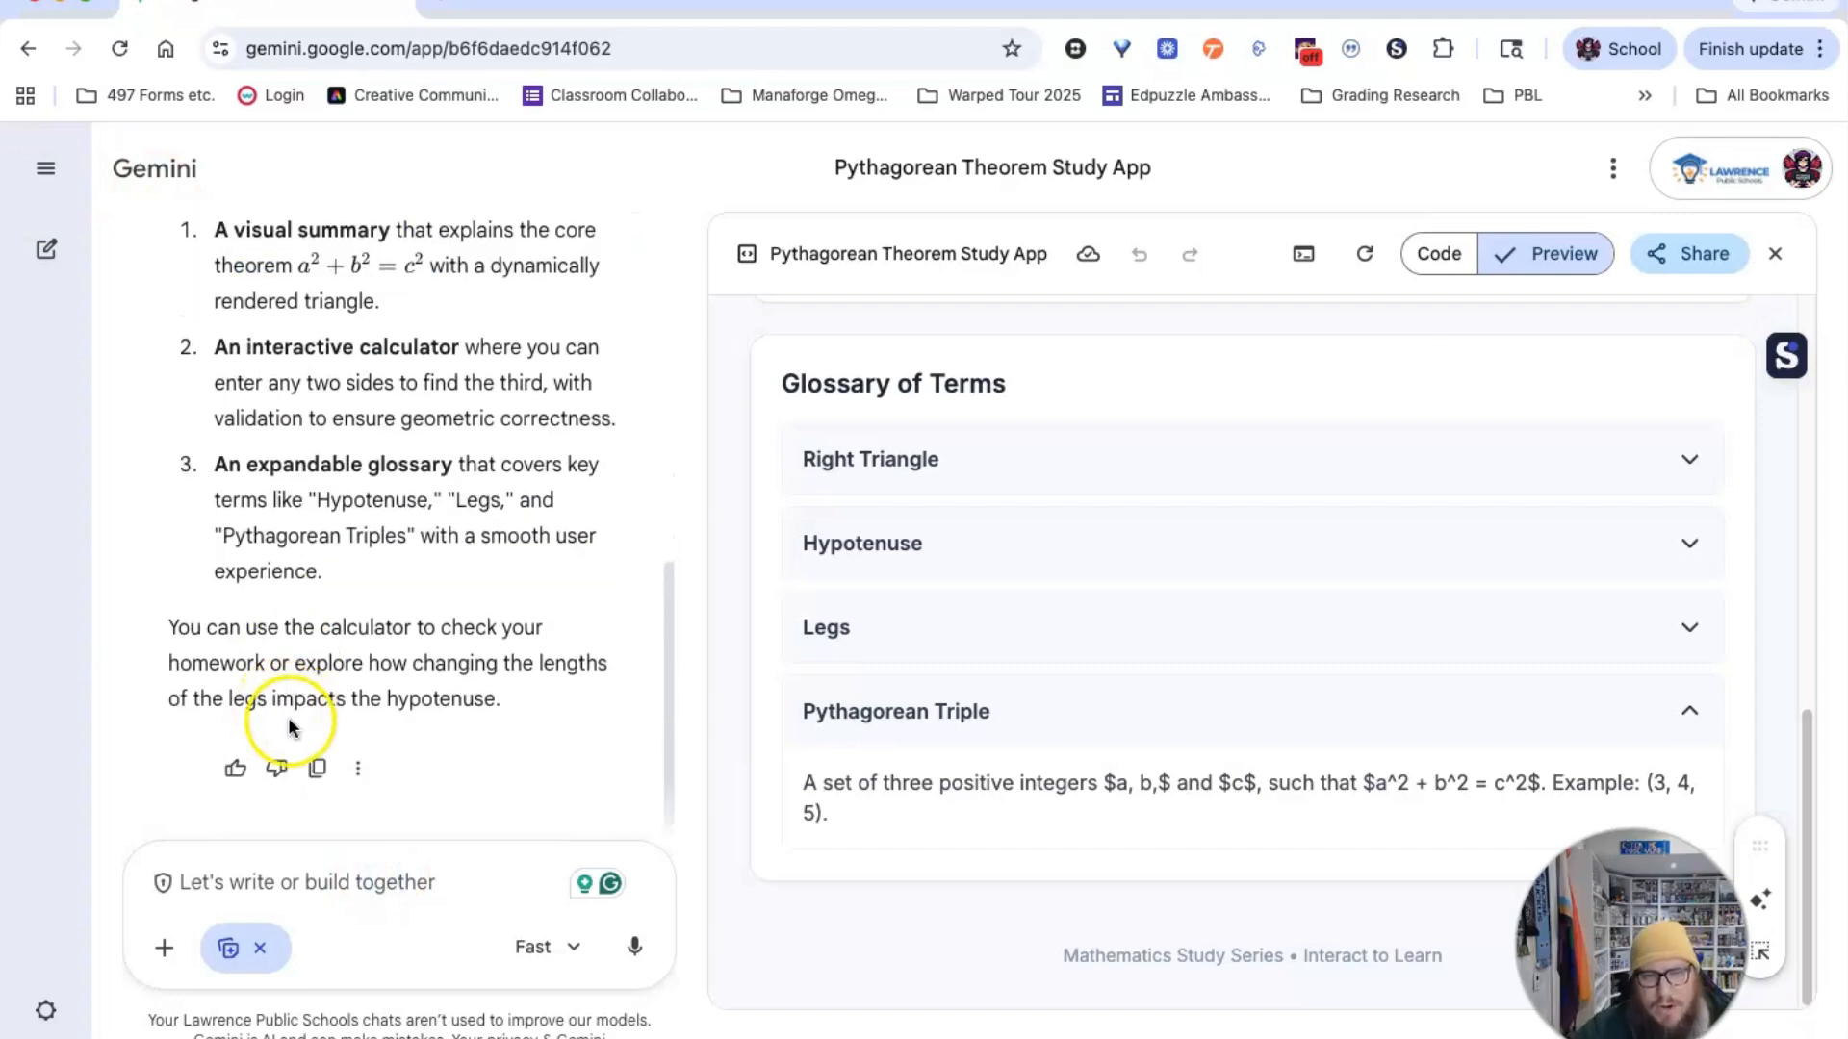
pyautogui.write('"Add a \'Test Me\' true/false button."')
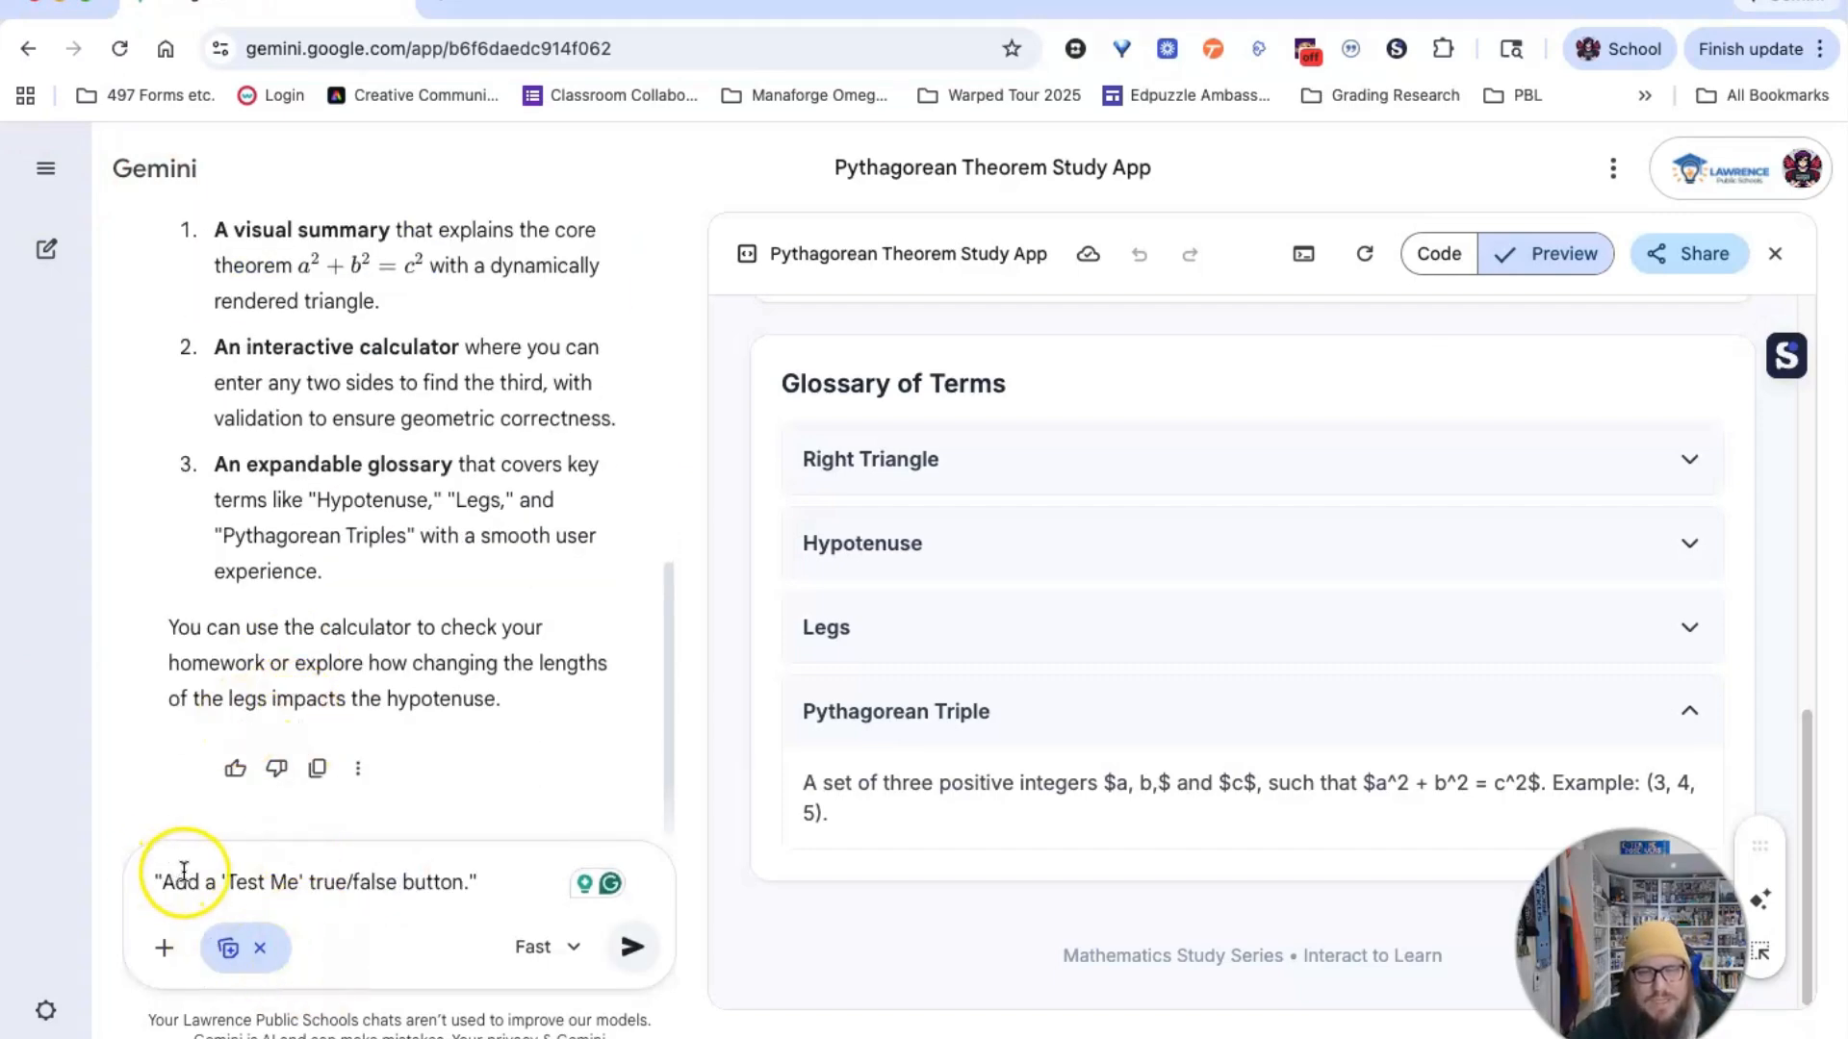
pyautogui.click(624, 952)
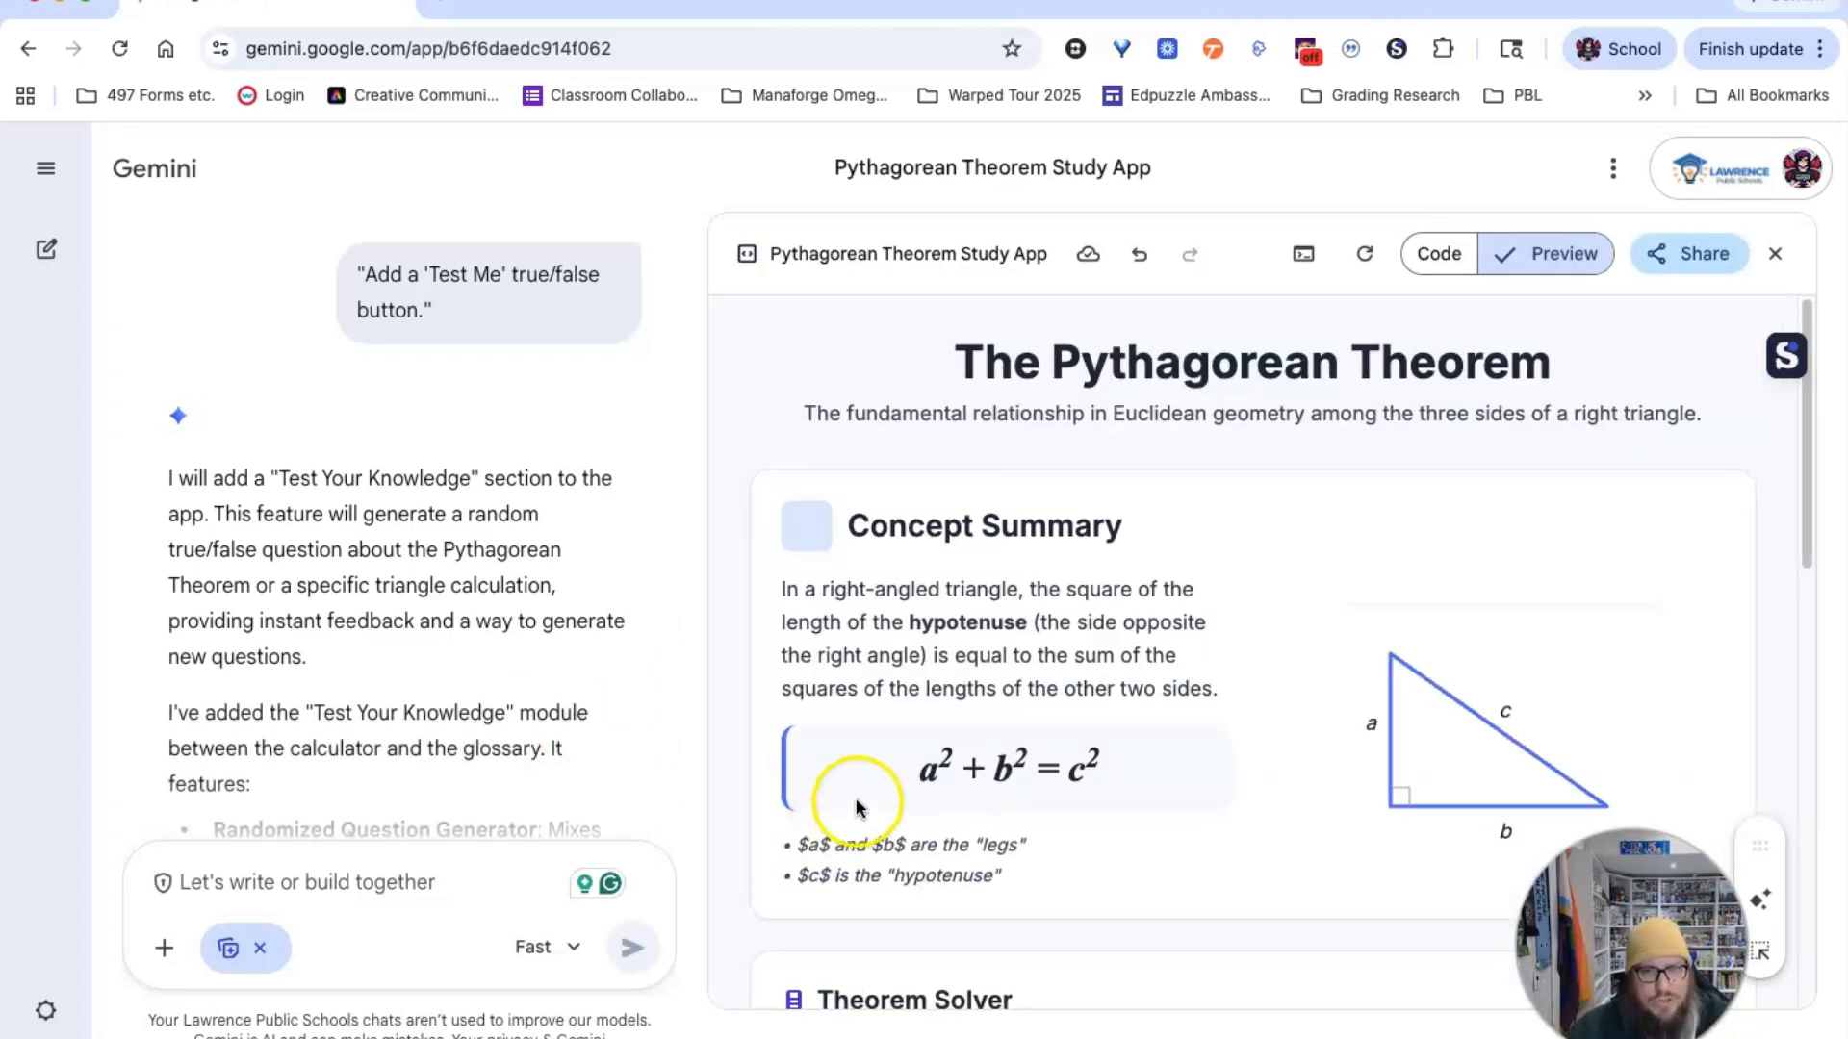
# - Try the Test Your Knowledge quiz by answering the first question False and a new question True
pyautogui.scroll(-2, 879, 724)
pyautogui.scroll(-3, 879, 725)
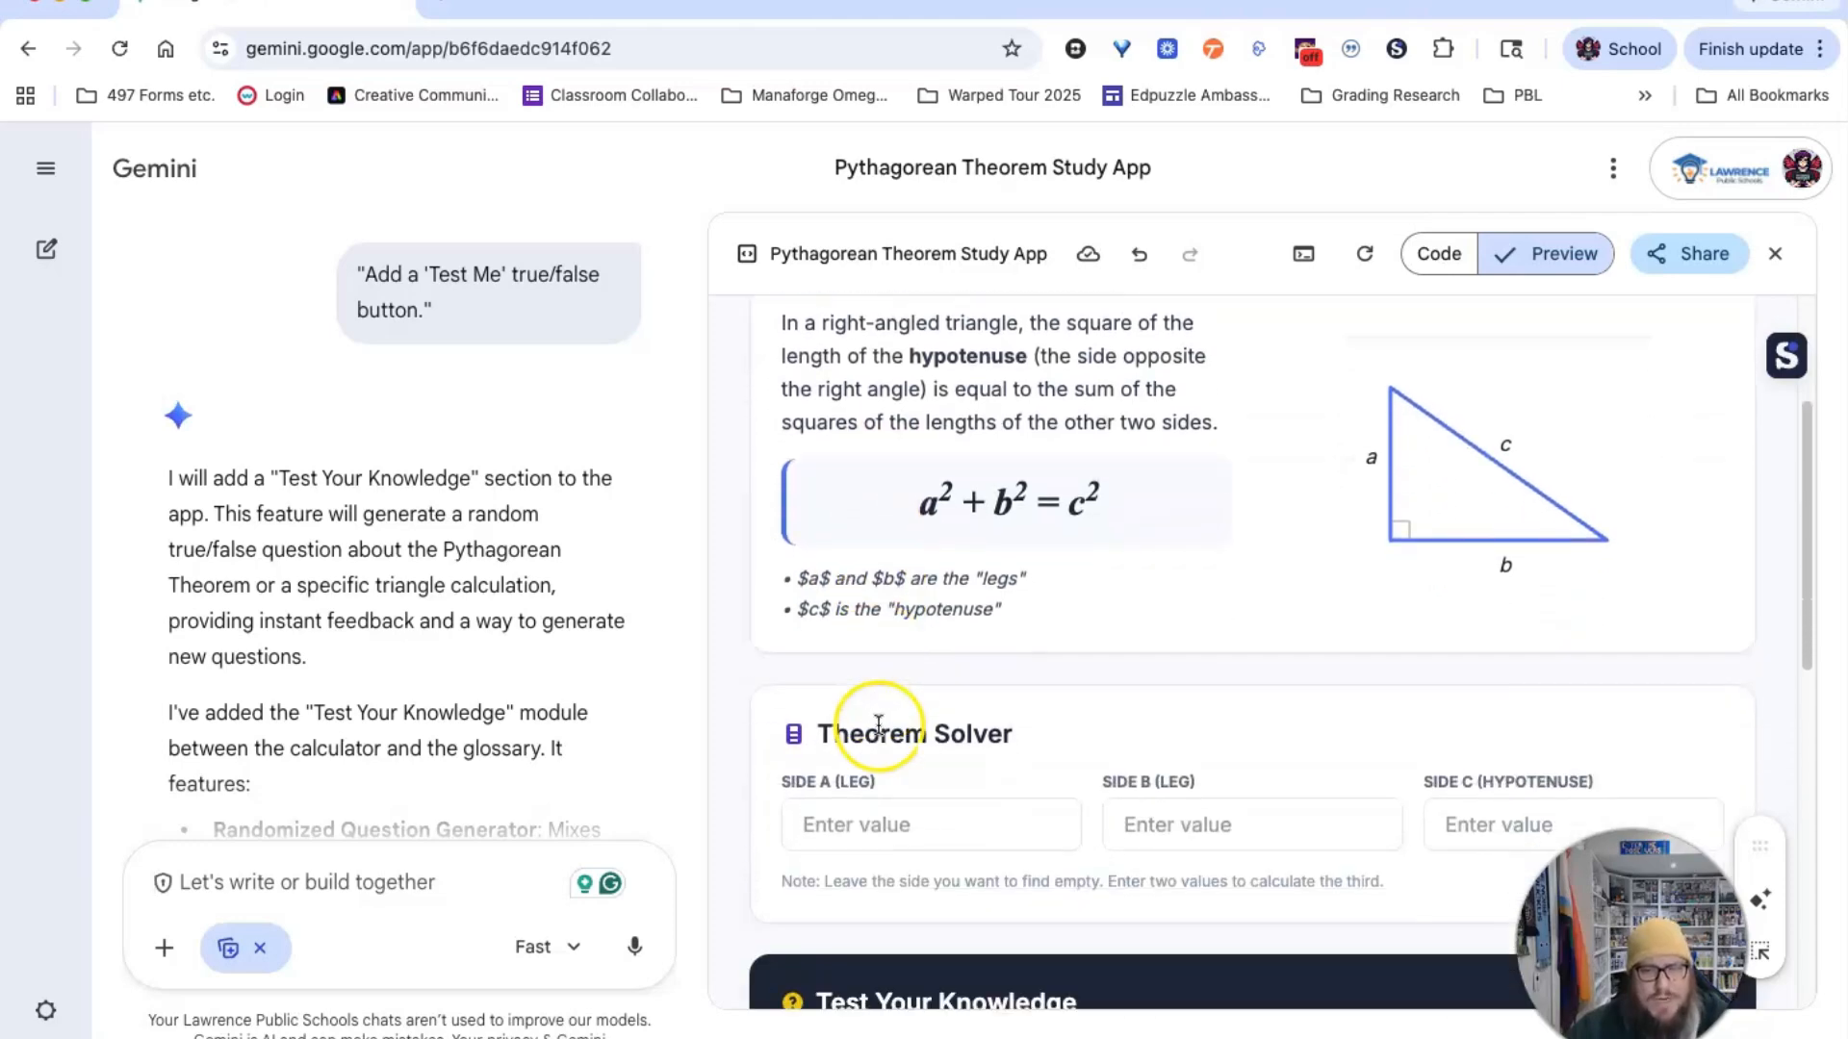
pyautogui.scroll(3, 965, 624)
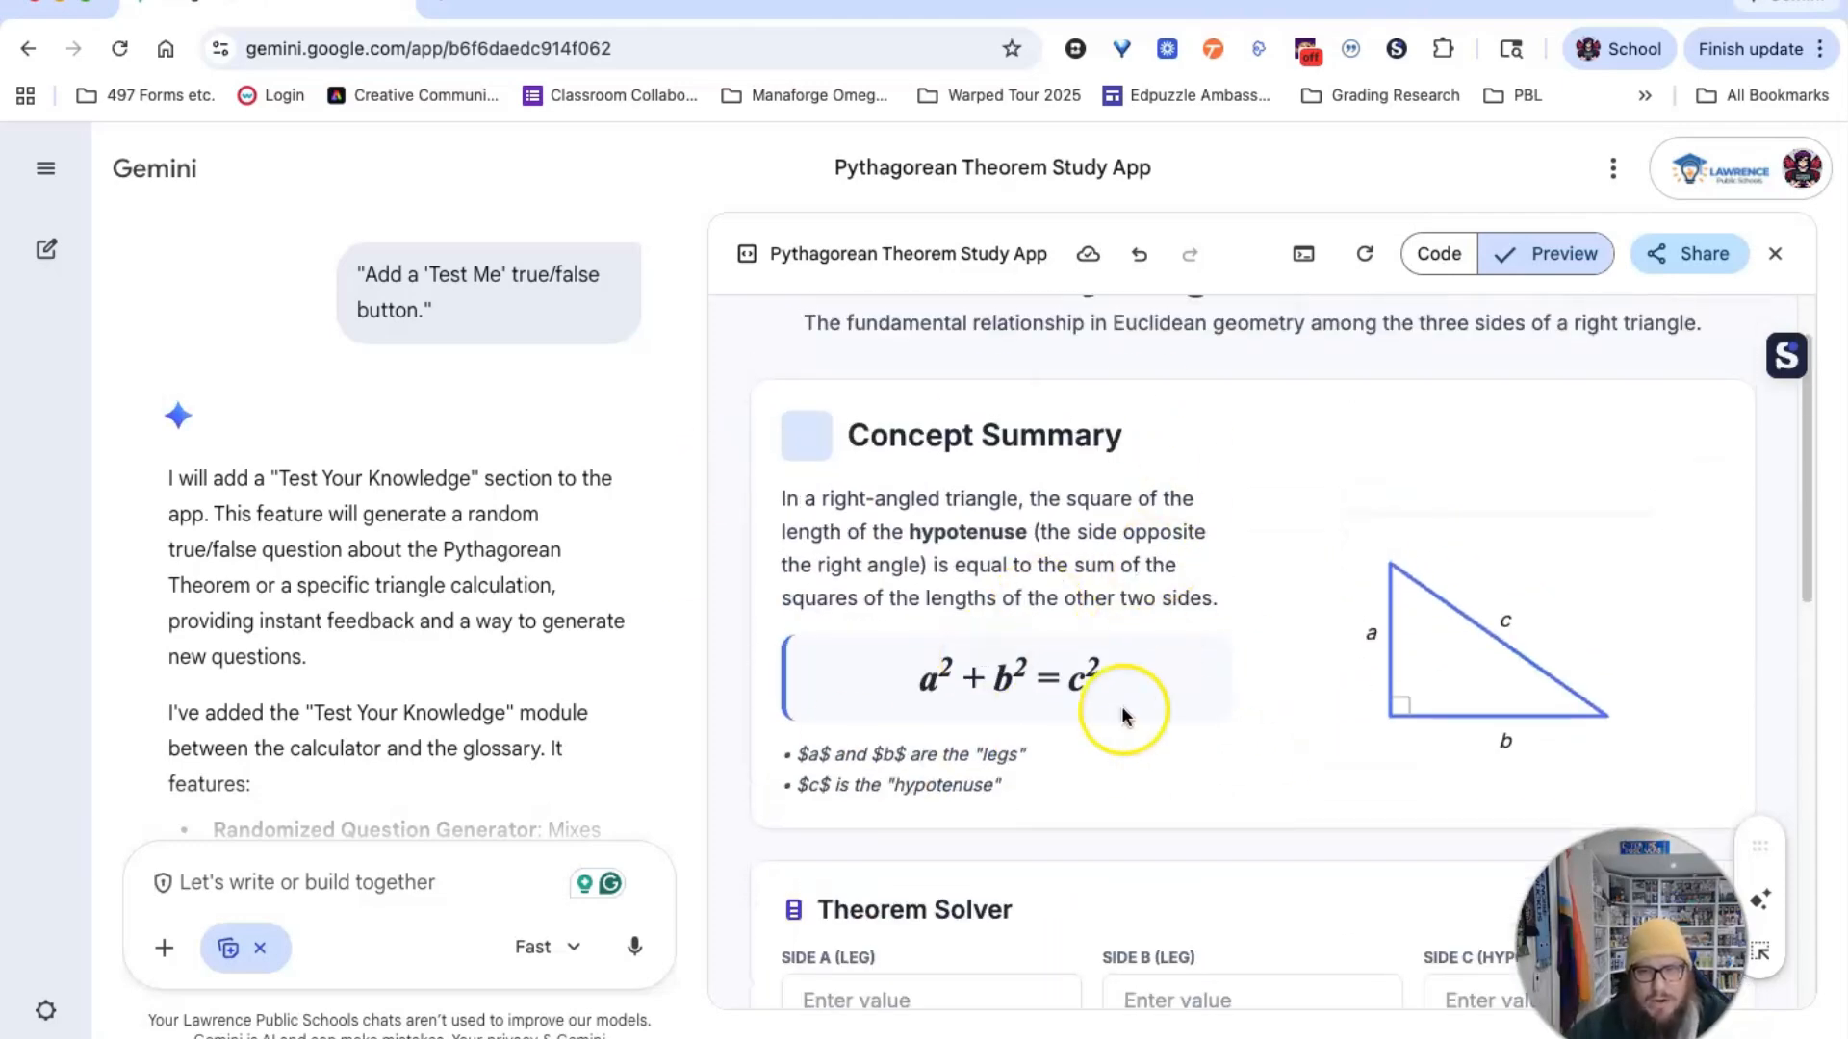
pyautogui.scroll(-9, 1181, 824)
pyautogui.scroll(-2, 1180, 823)
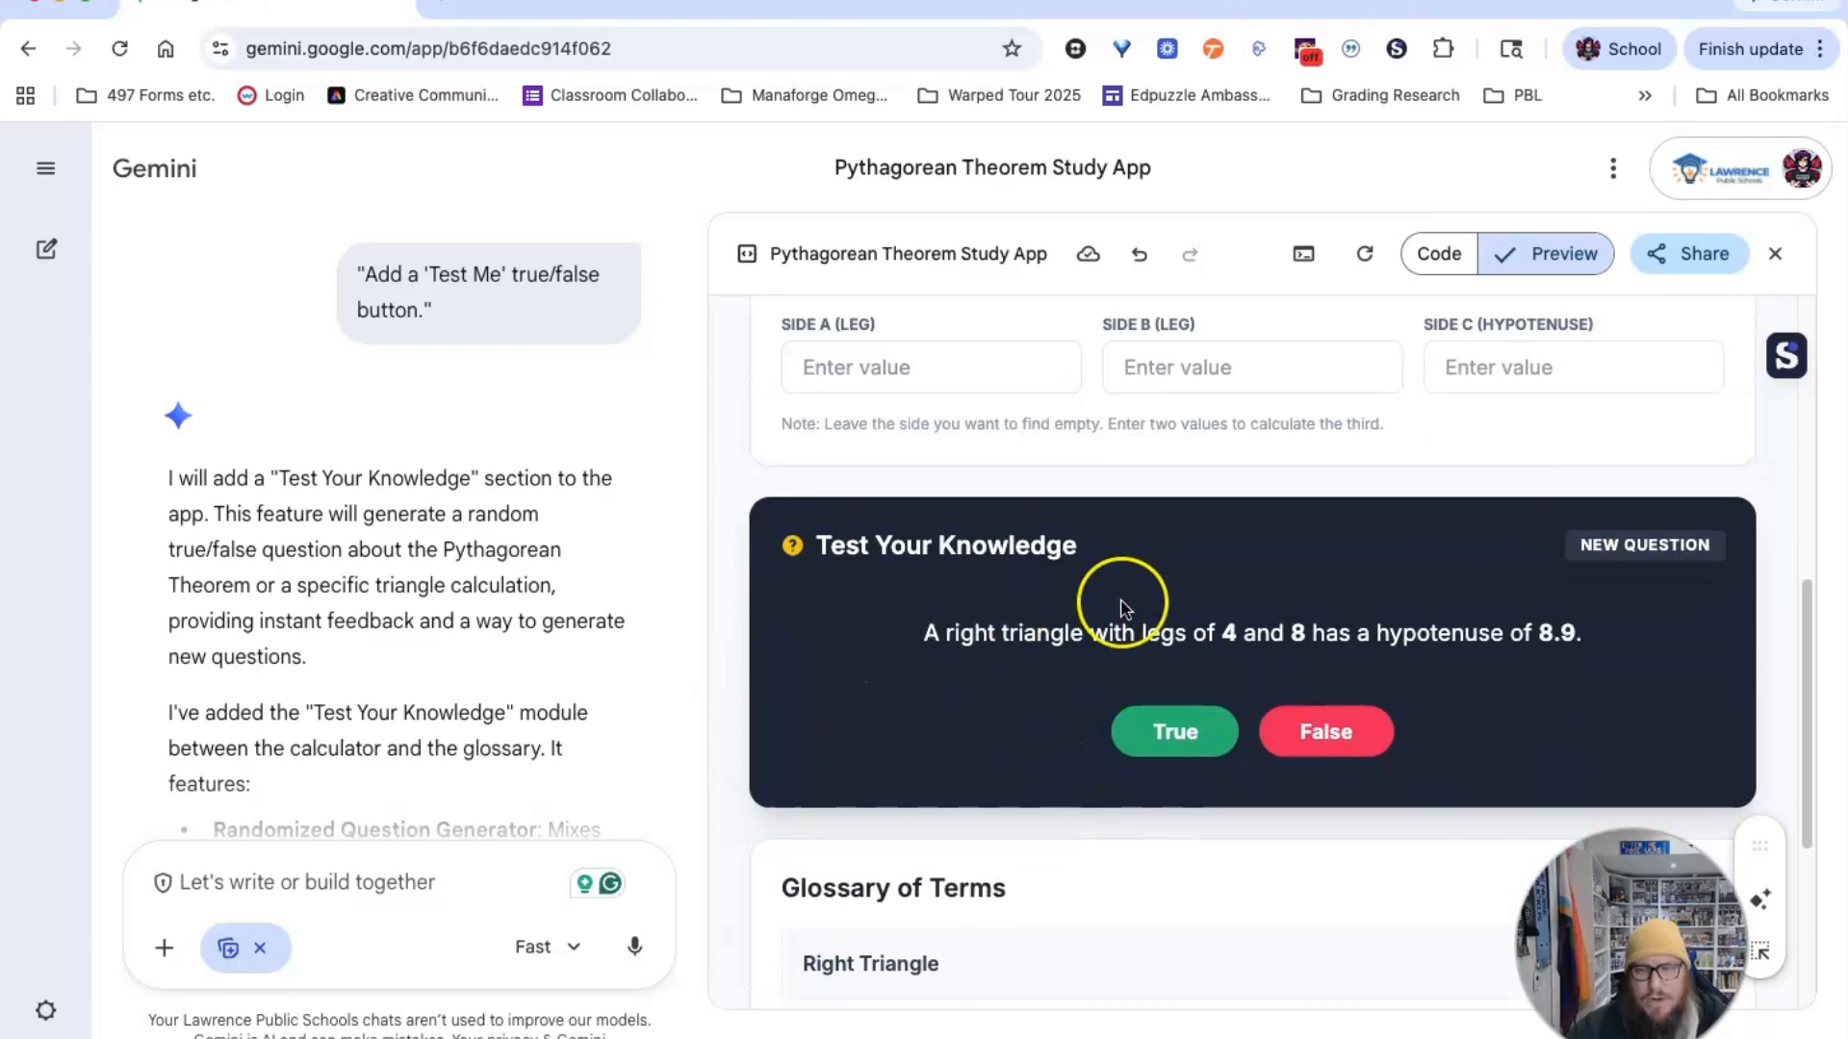
pyautogui.scroll(-1, 1160, 483)
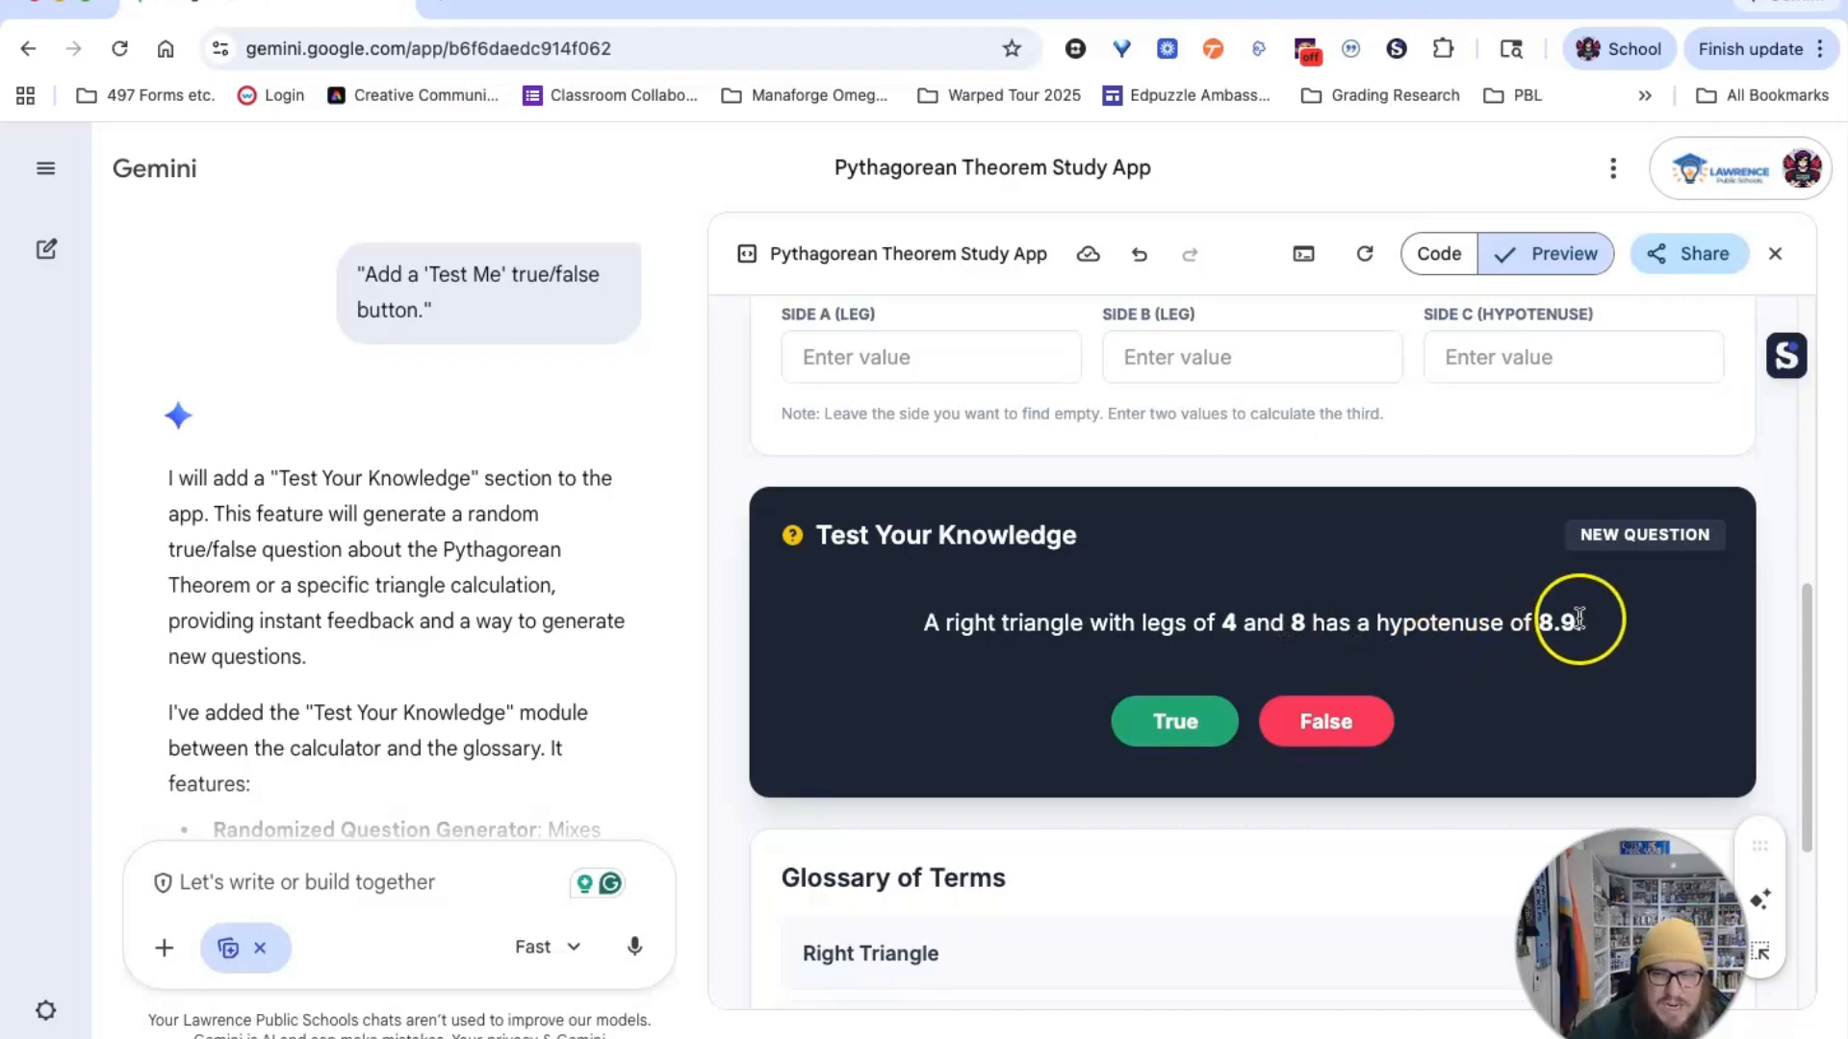
pyautogui.click(1345, 727)
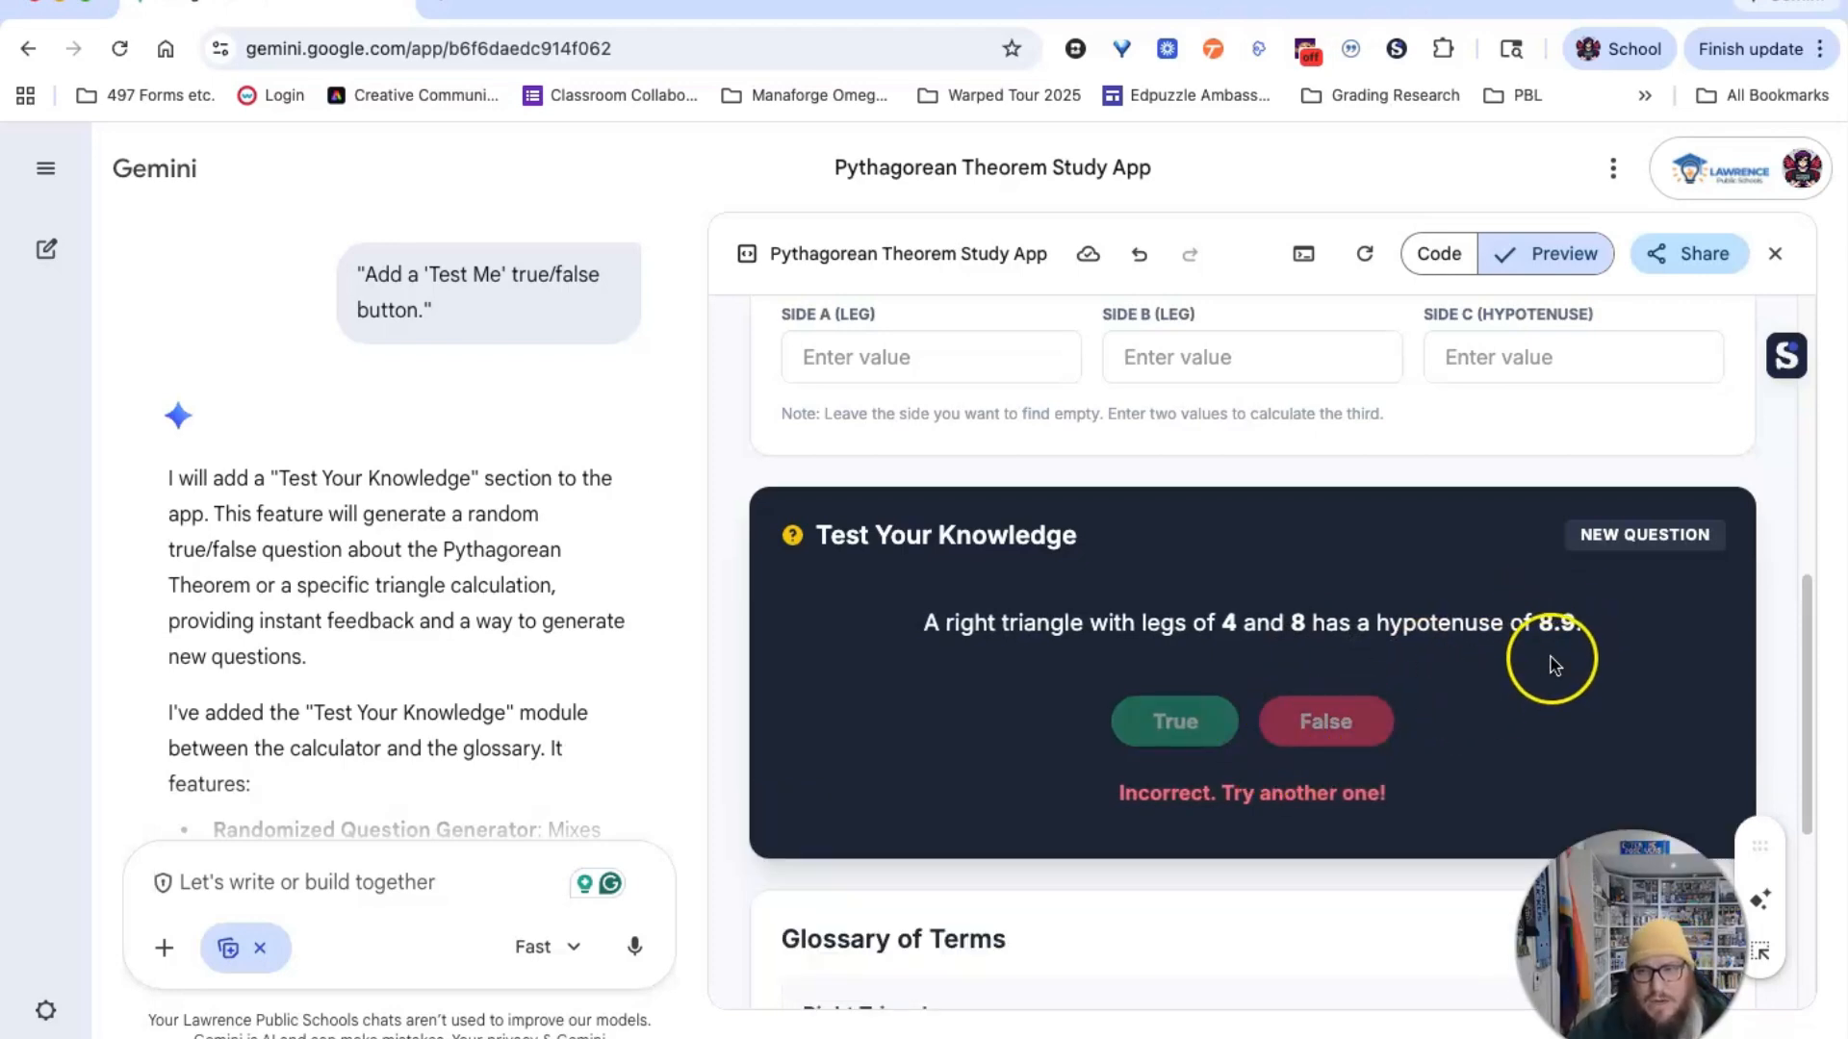
pyautogui.click(1184, 724)
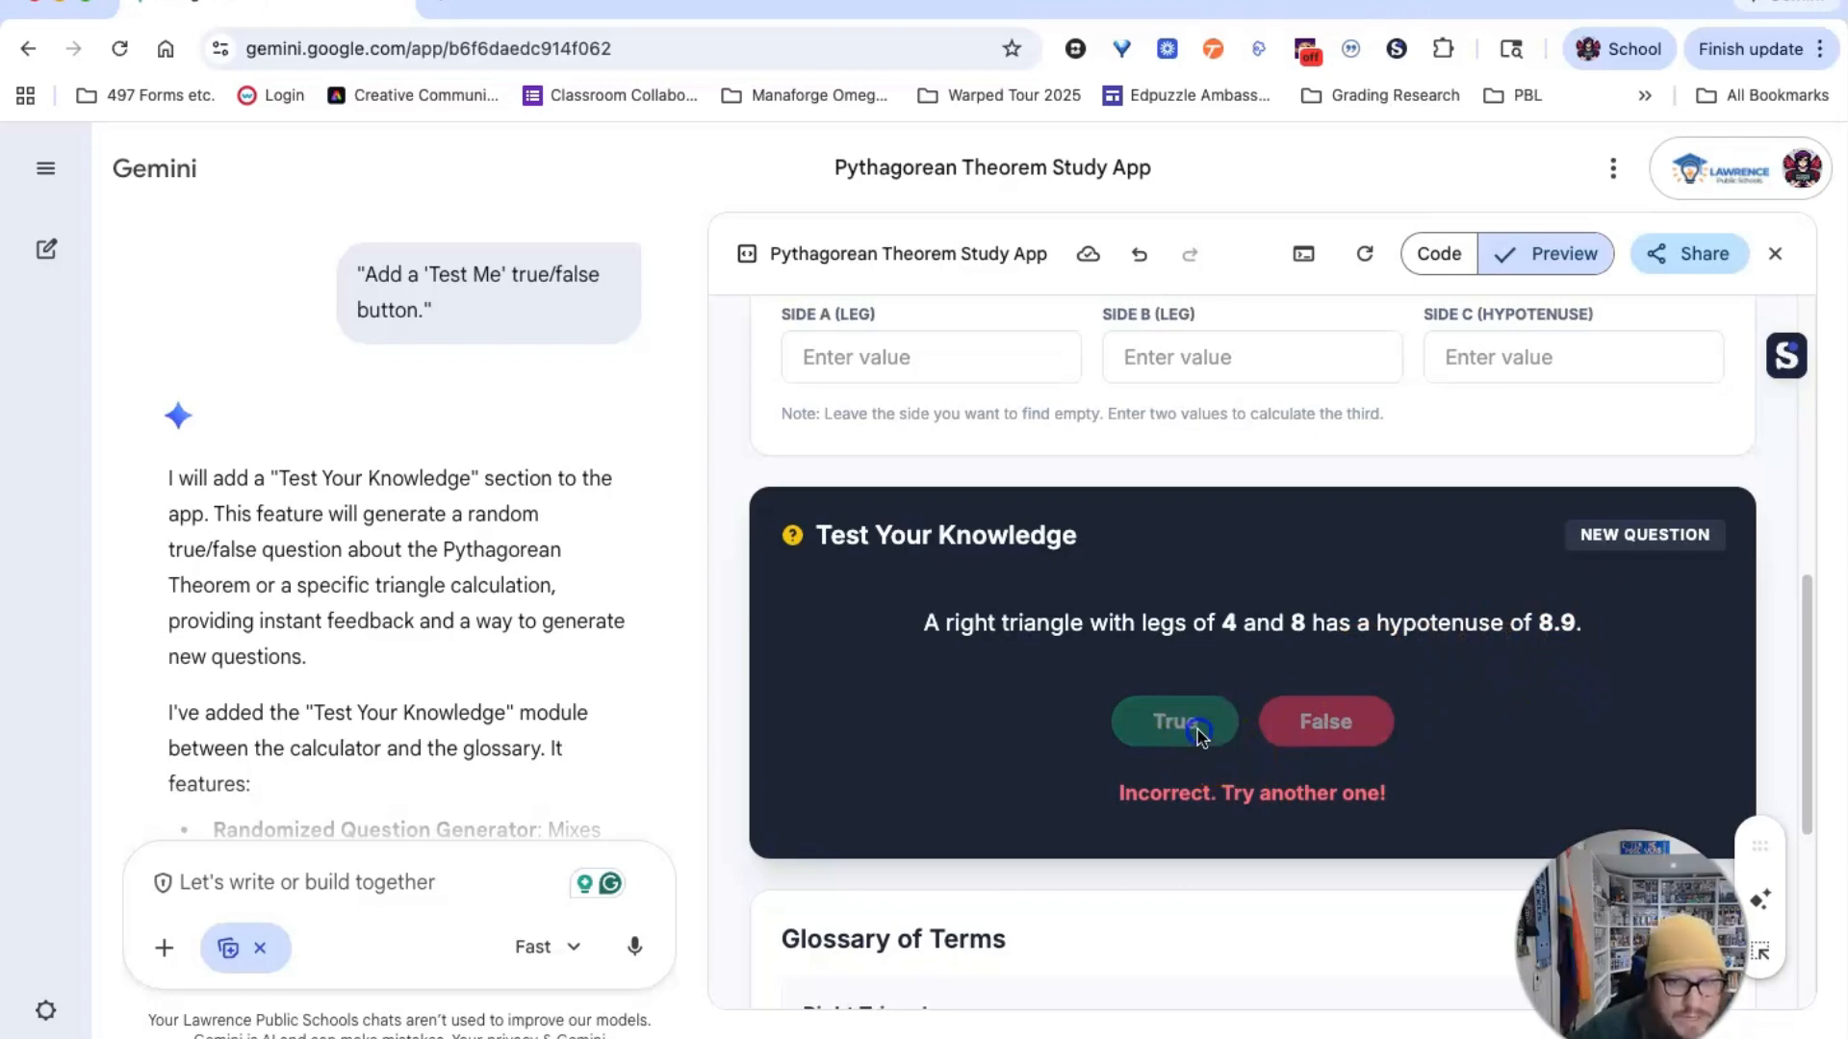
pyautogui.click(1603, 535)
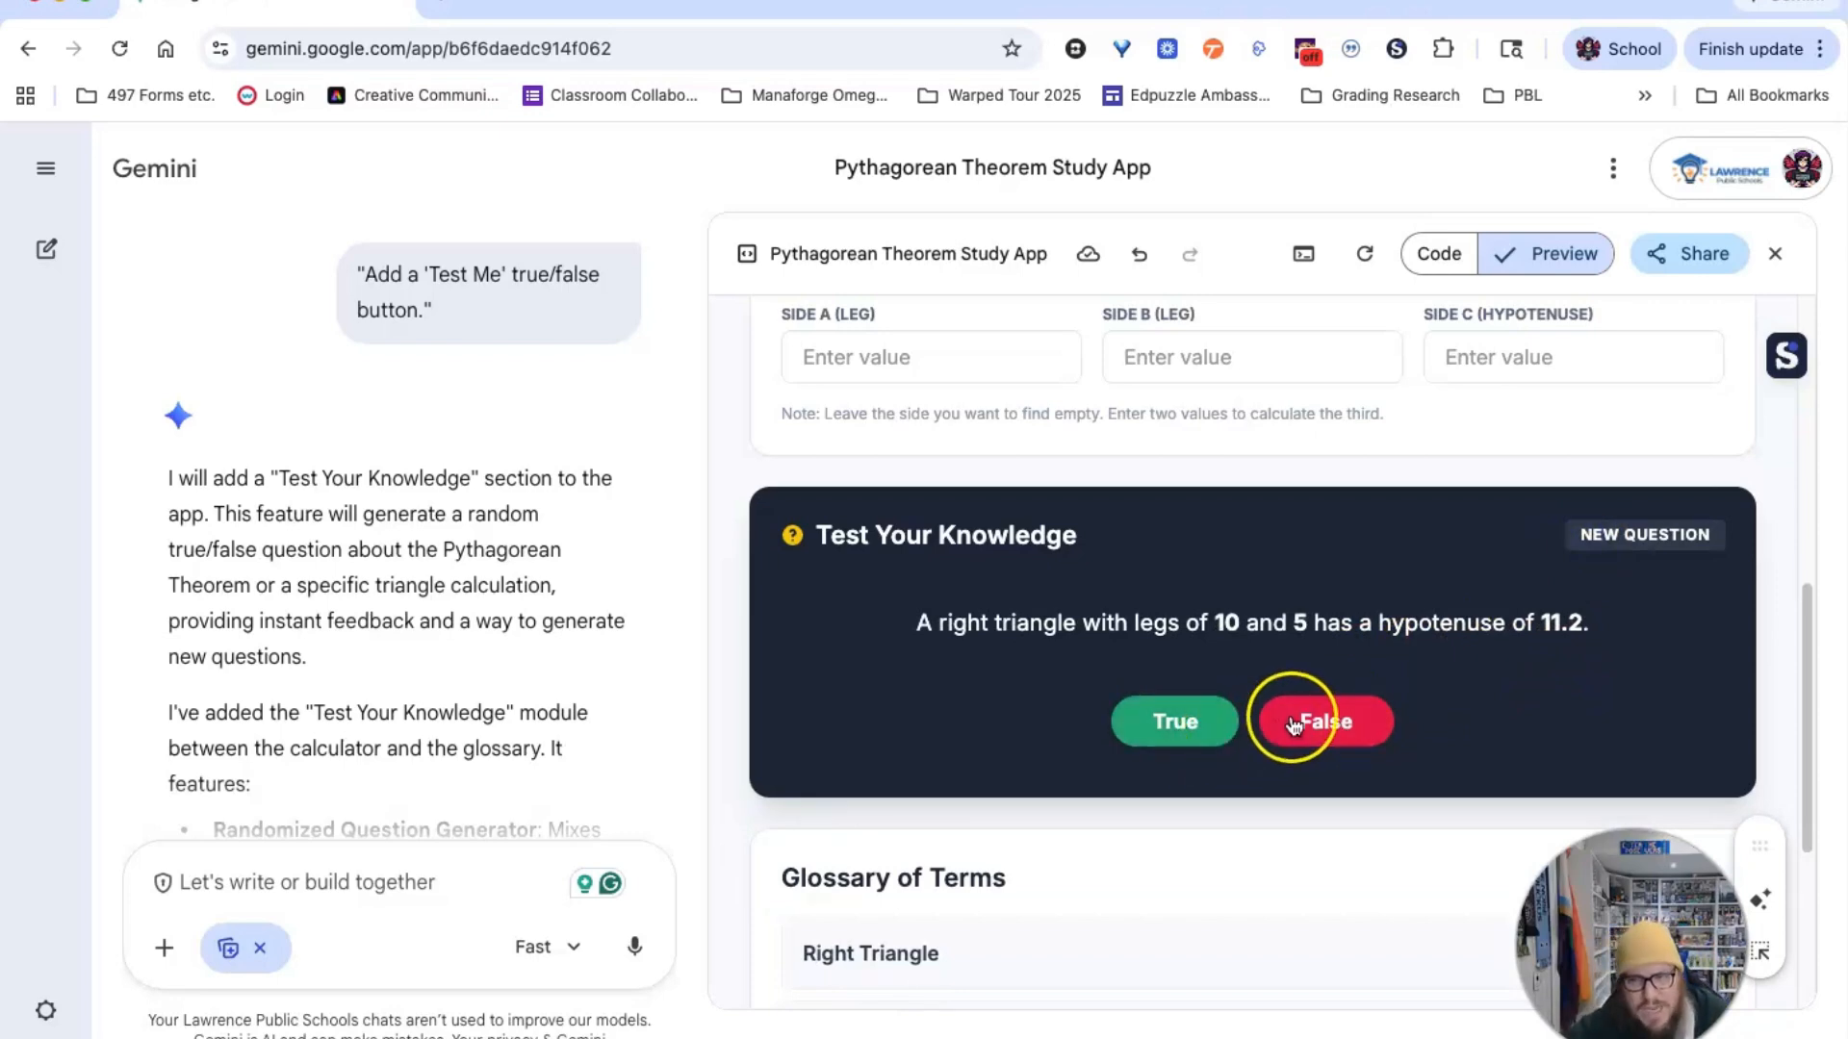
pyautogui.click(1230, 728)
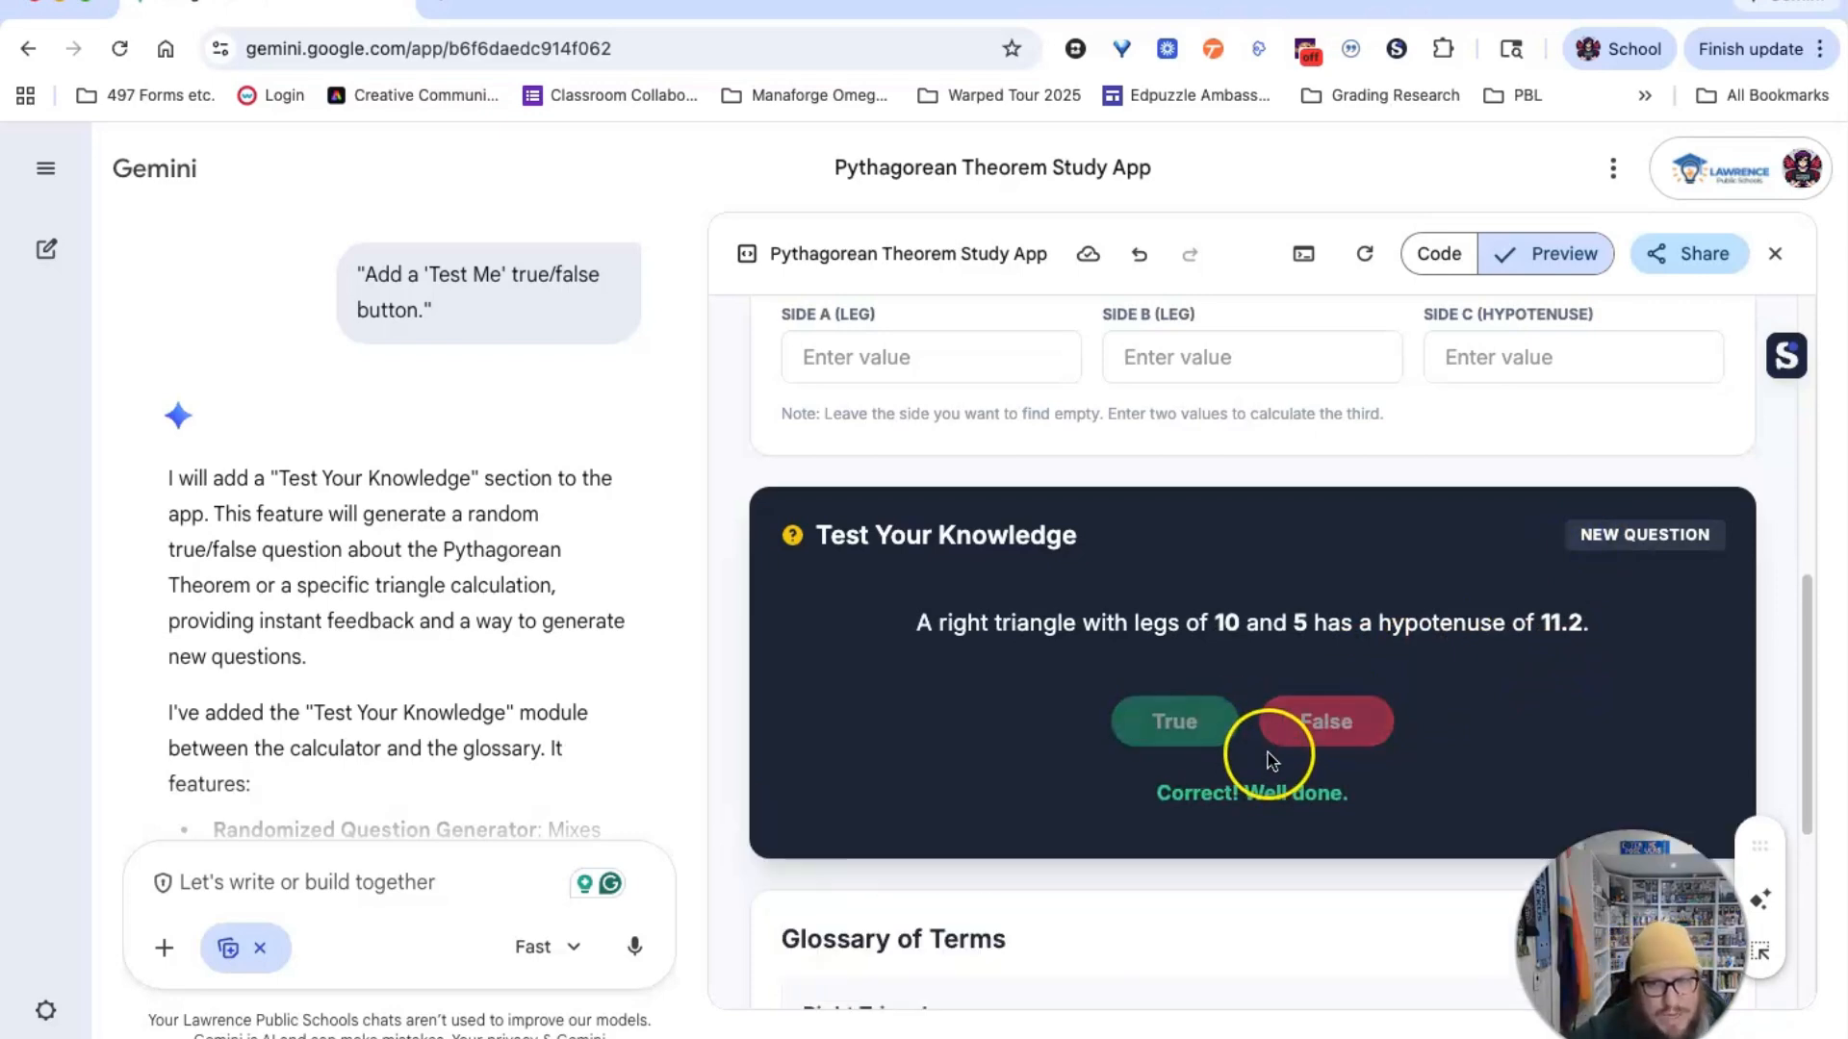
# - Review the updated study app's sections and the chat description of the added quiz features
pyautogui.scroll(-5, 1251, 732)
pyautogui.scroll(12, 1097, 606)
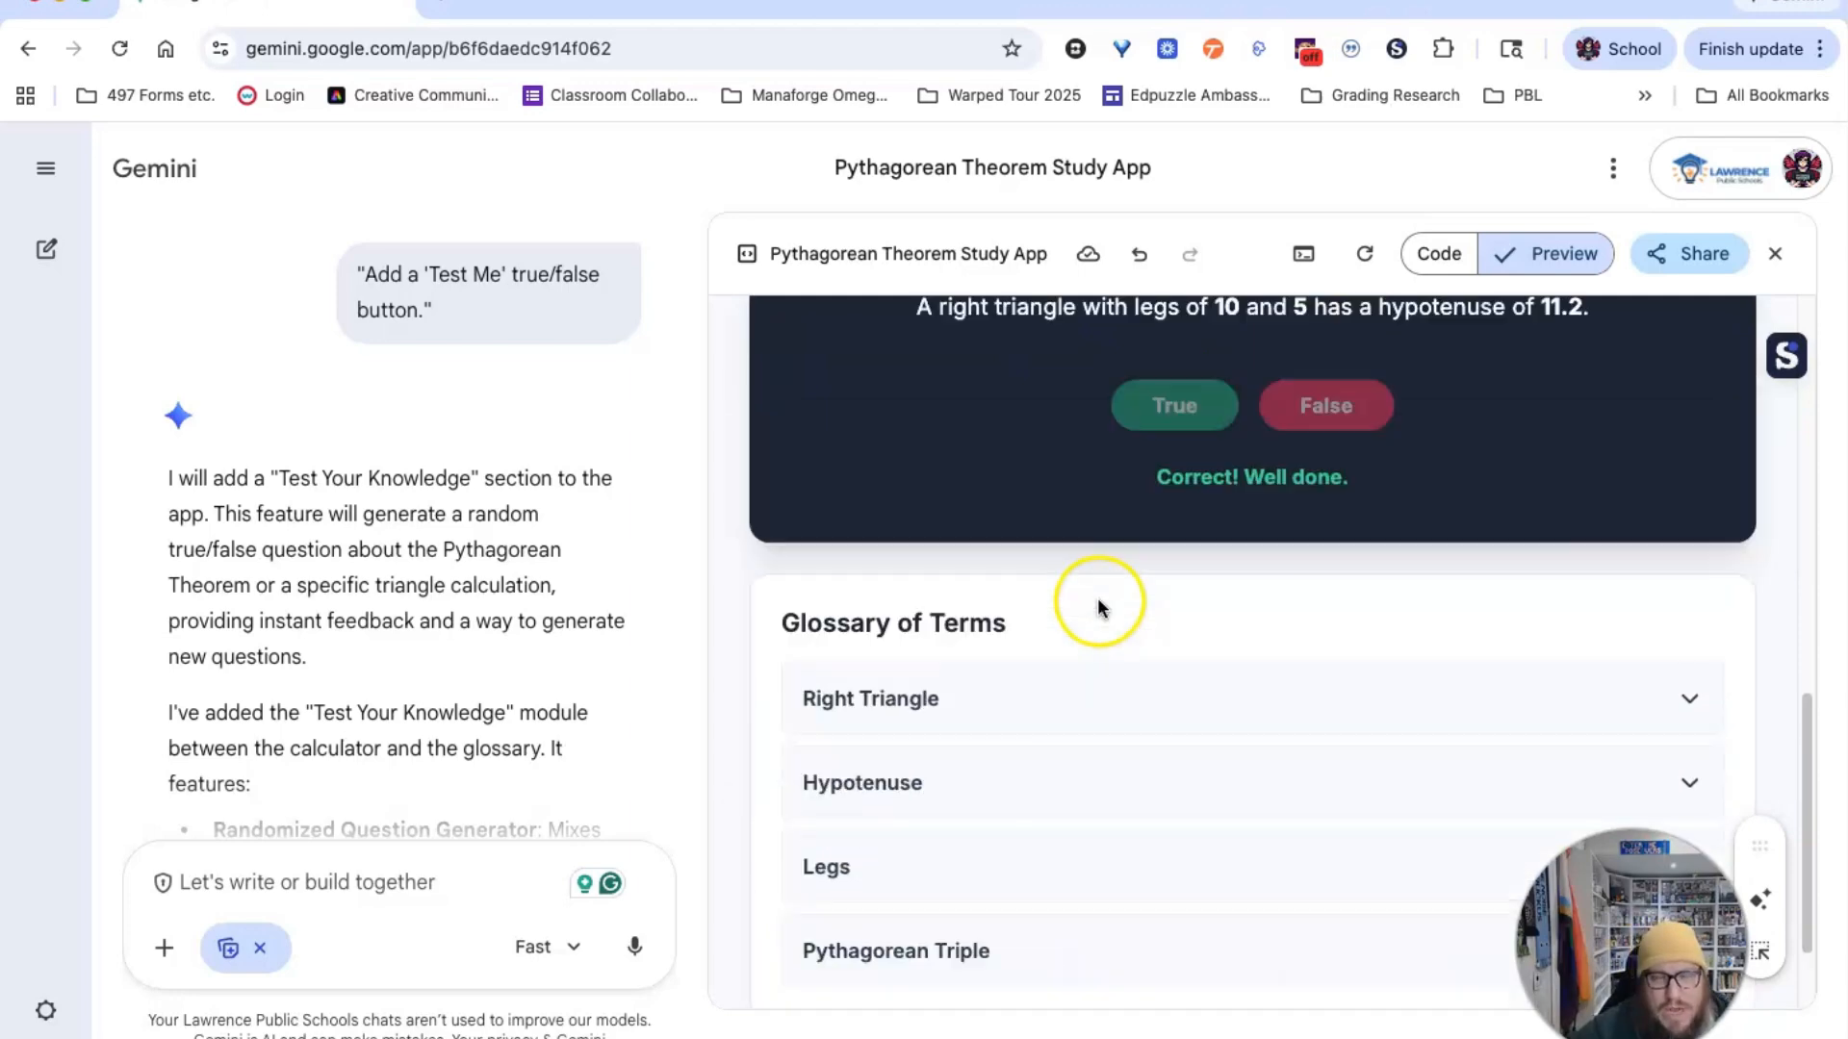
pyautogui.scroll(-5, 1107, 635)
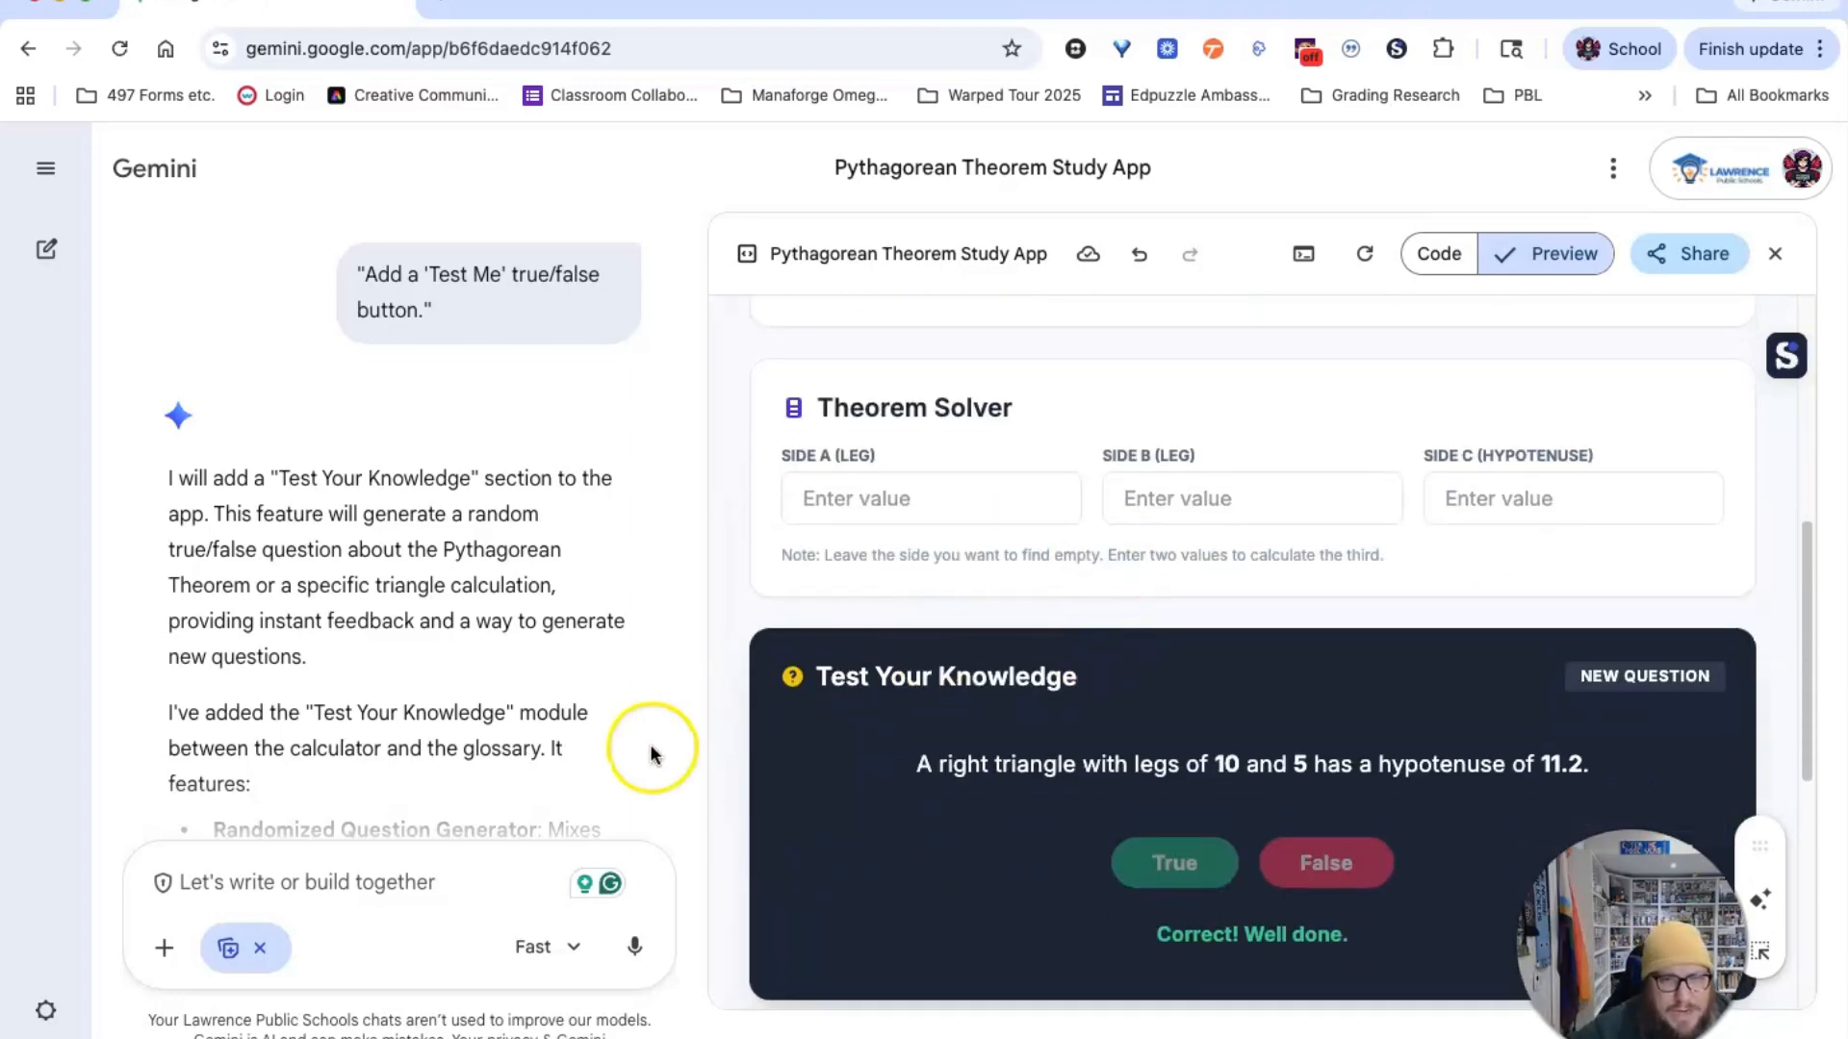
pyautogui.scroll(-5, 539, 731)
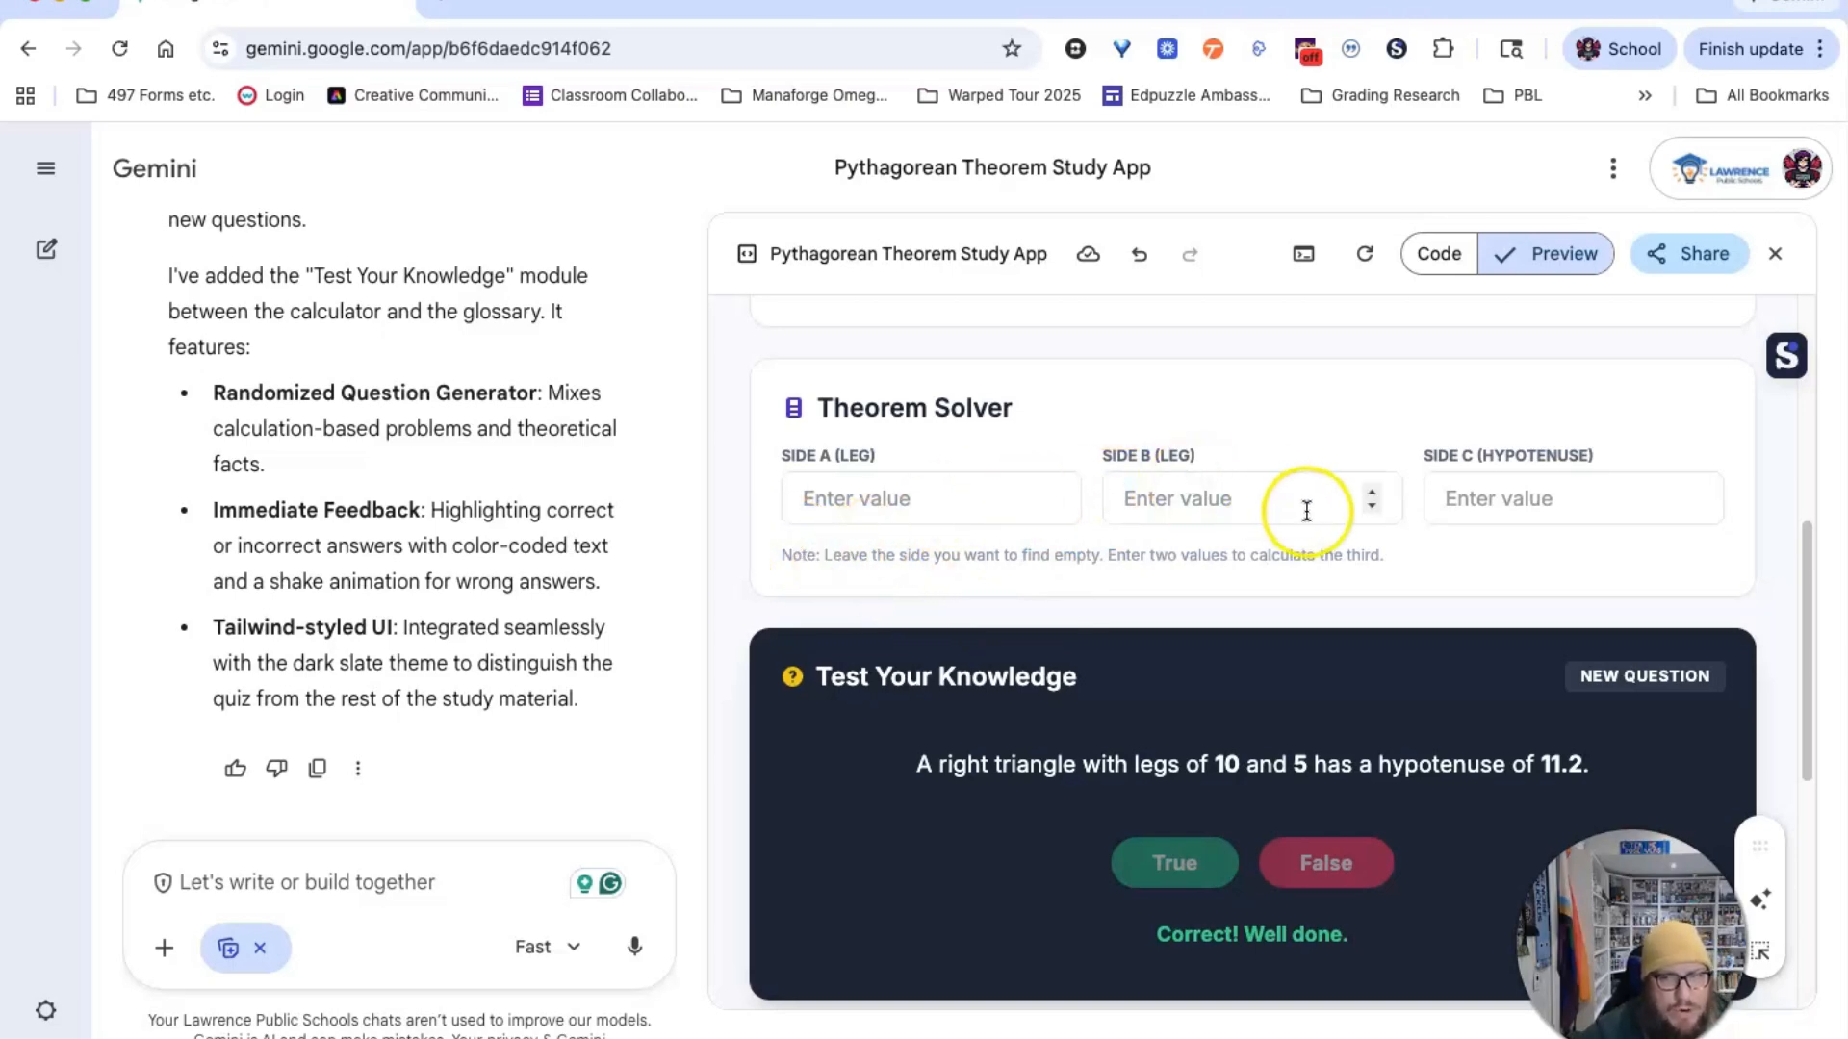
pyautogui.scroll(-6, 1072, 660)
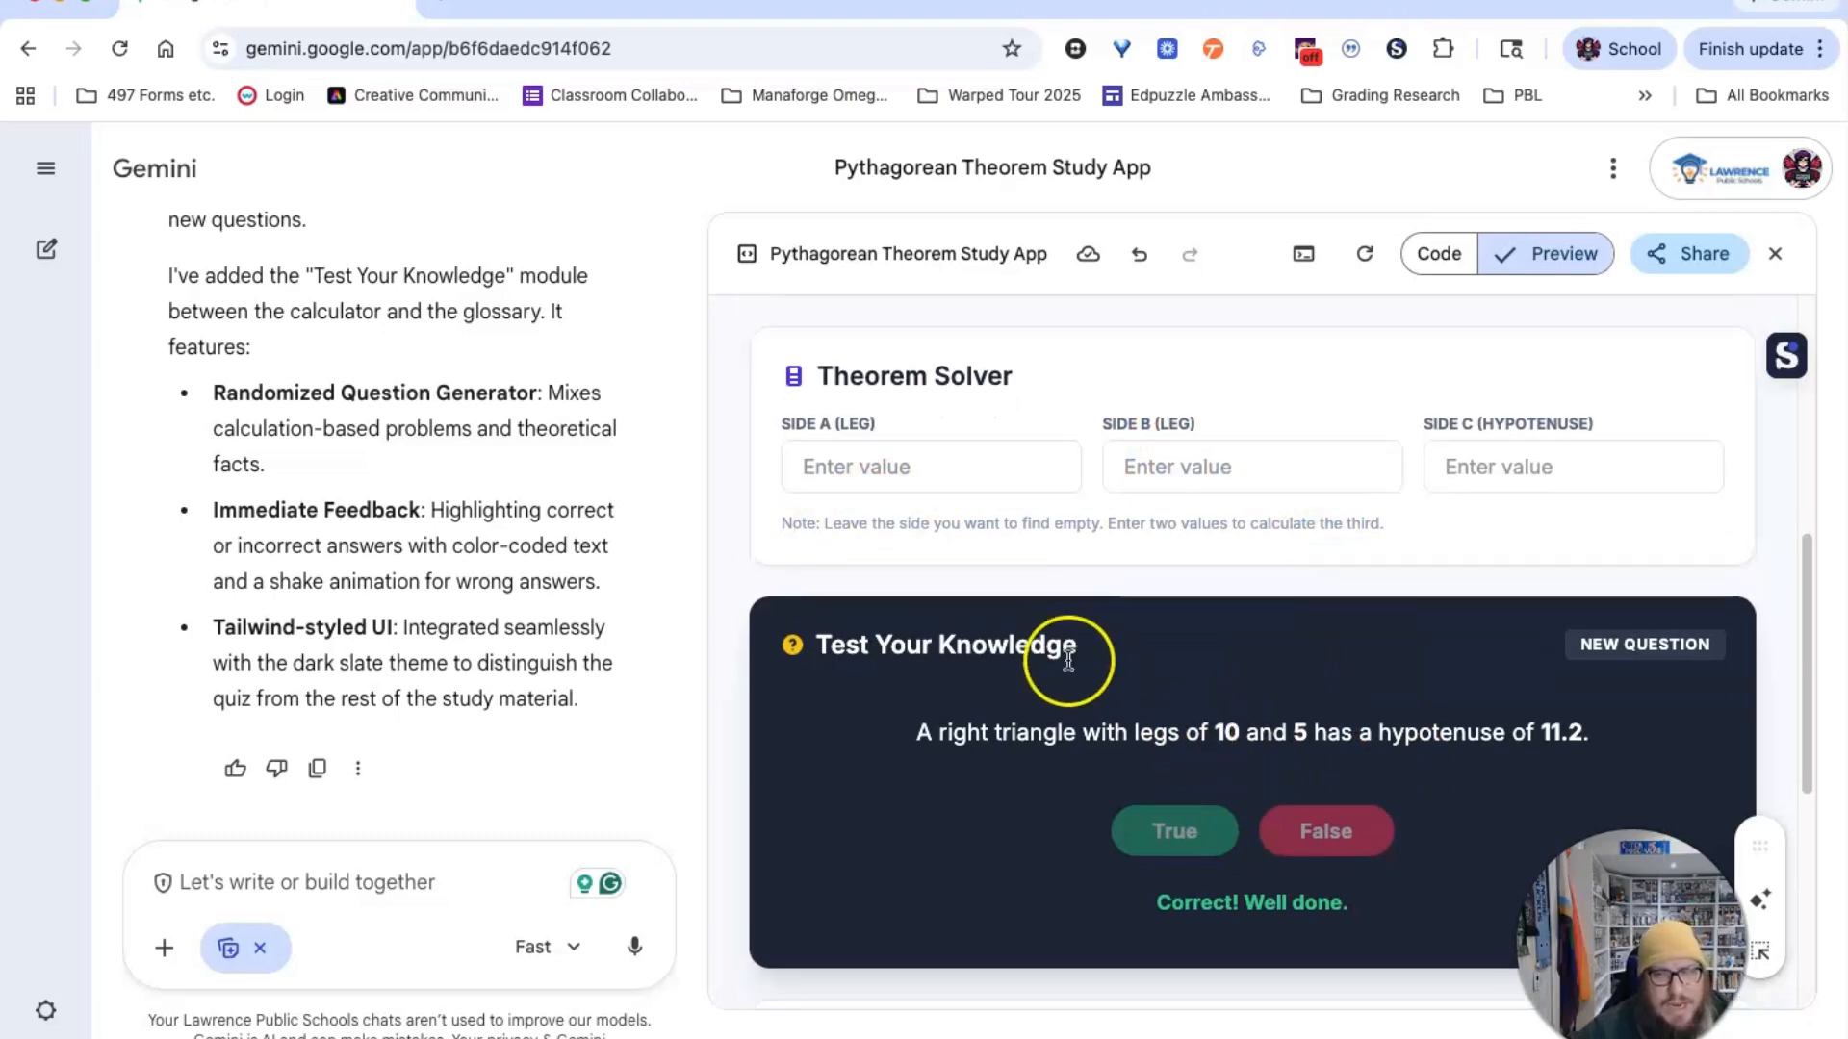